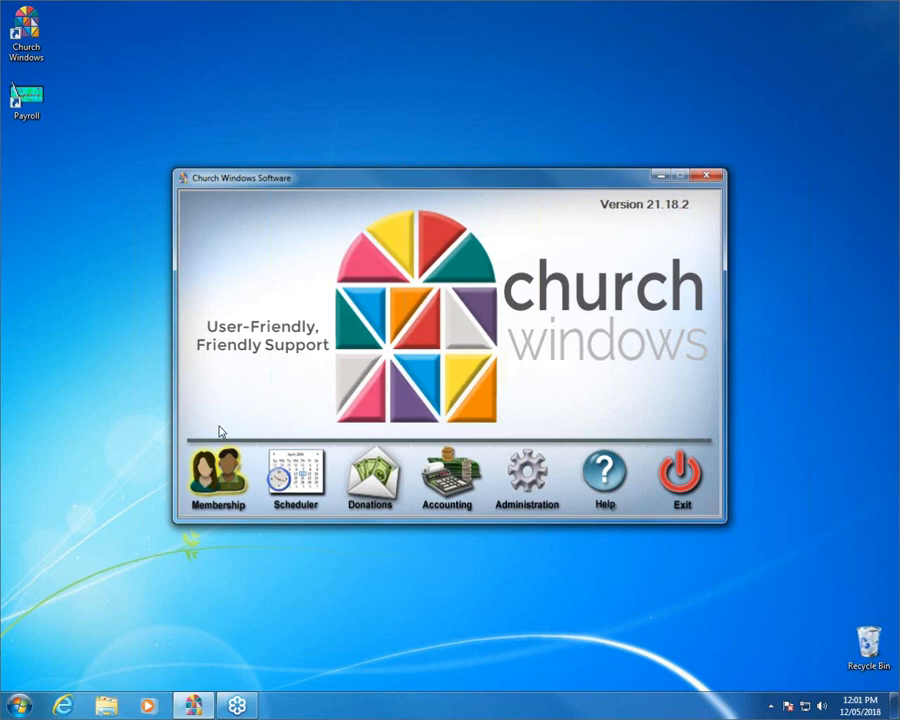
# - Open the Membership module and show its report and export options
pyautogui.click(224, 483)
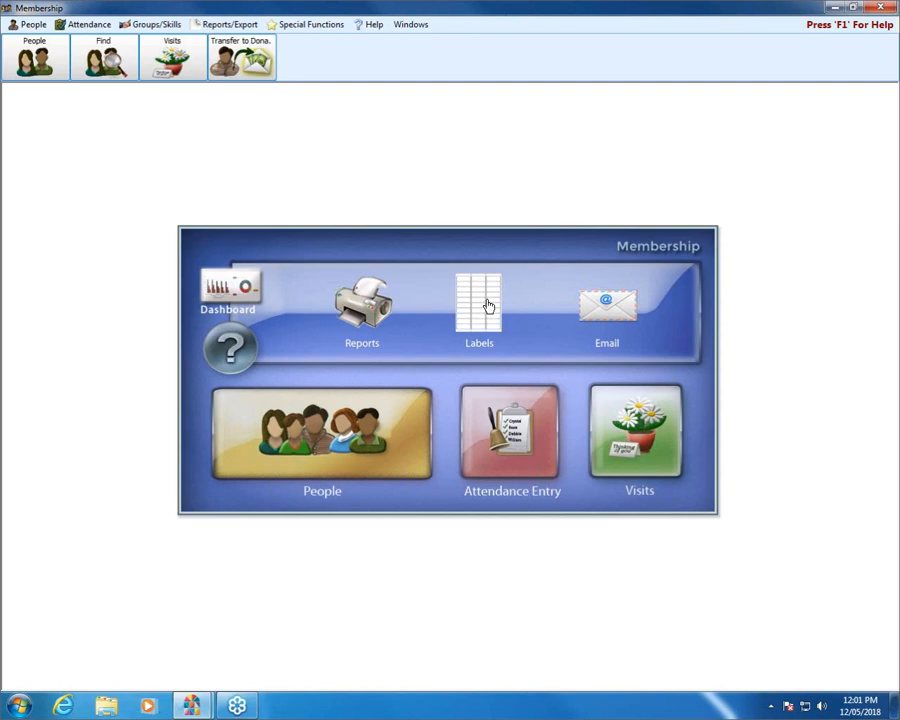
pyautogui.click(222, 26)
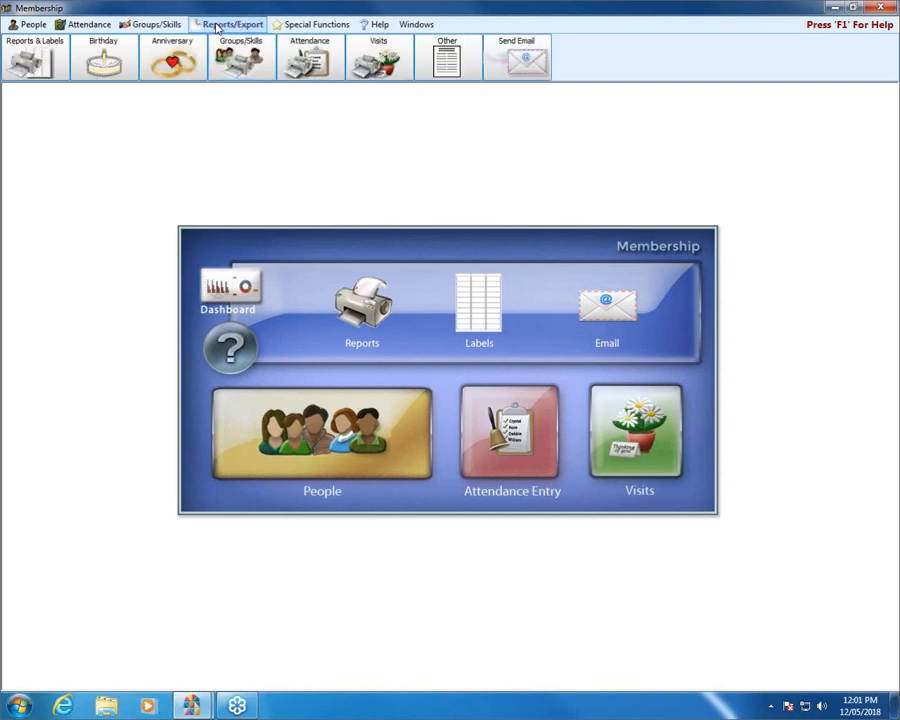
# - Look through the output choices offered for general, anniversary and groups/skills reports
pyautogui.click(46, 57)
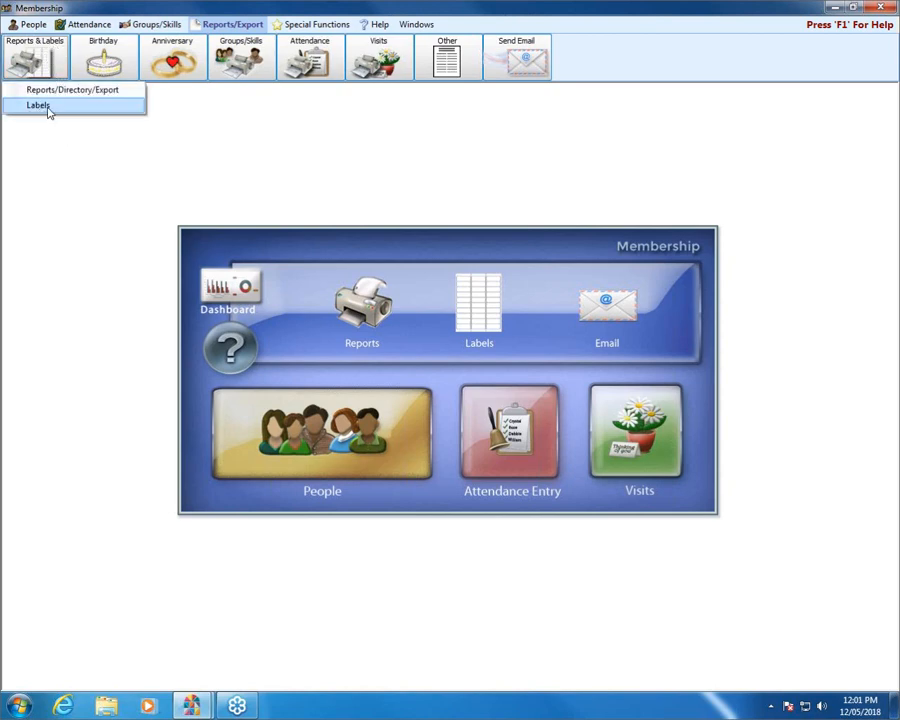
pyautogui.click(91, 43)
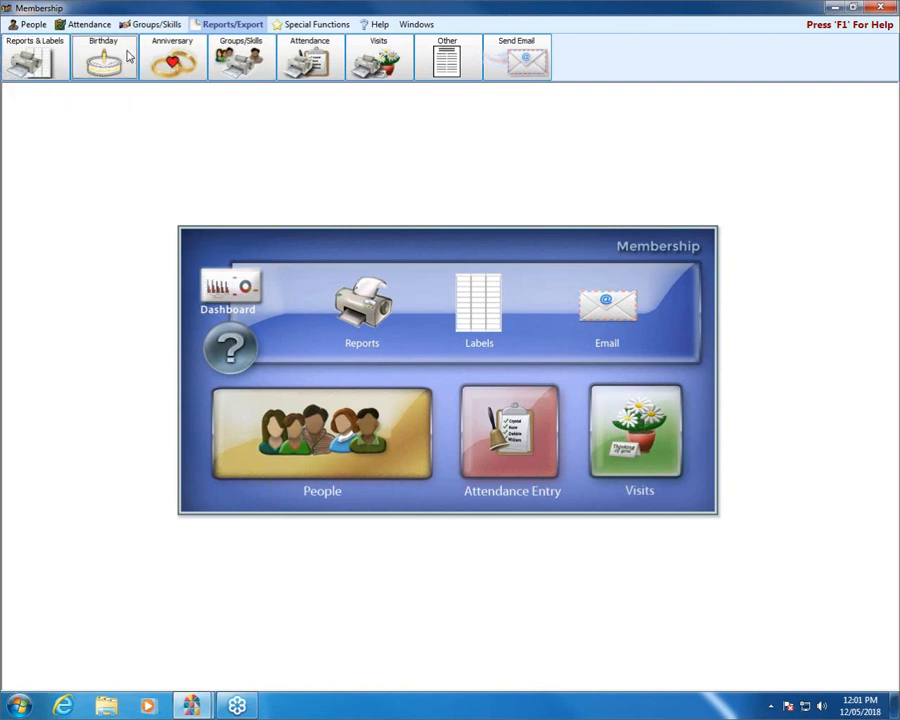
pyautogui.click(173, 49)
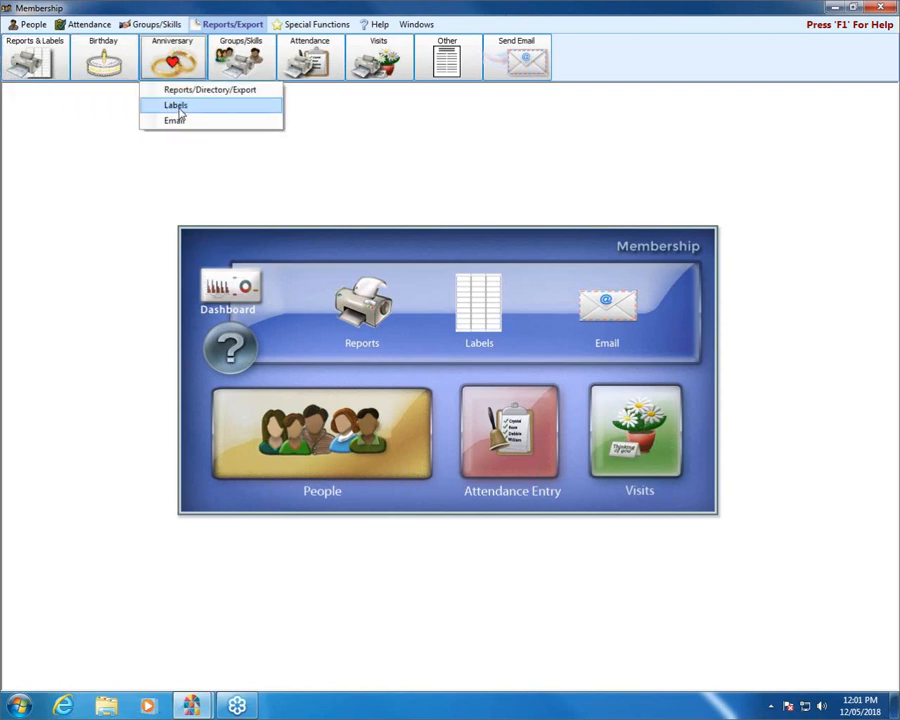
pyautogui.click(242, 58)
pyautogui.moveTo(256, 93)
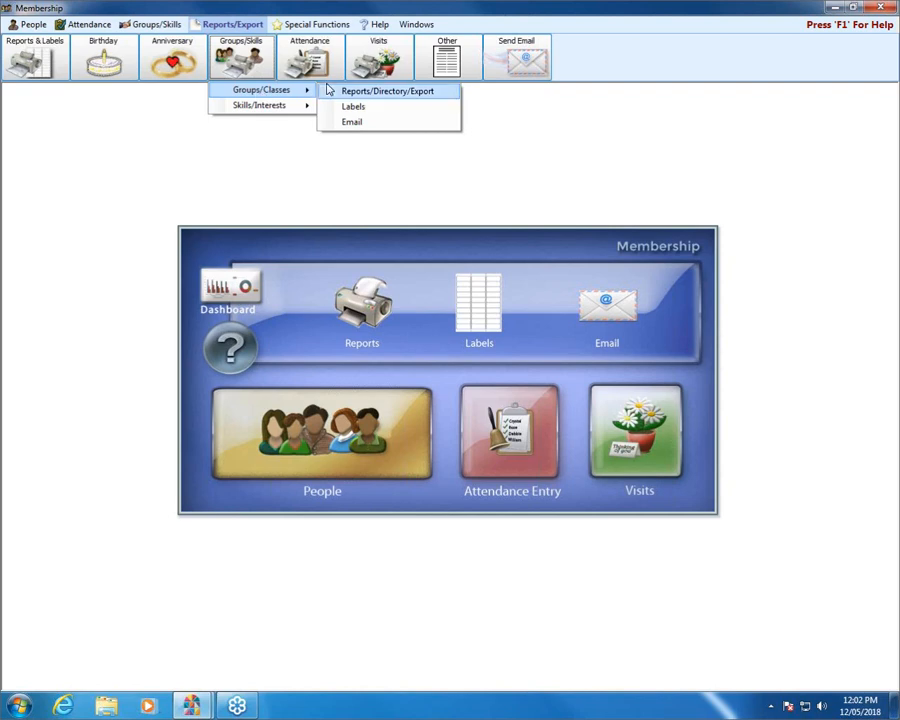
pyautogui.click(493, 172)
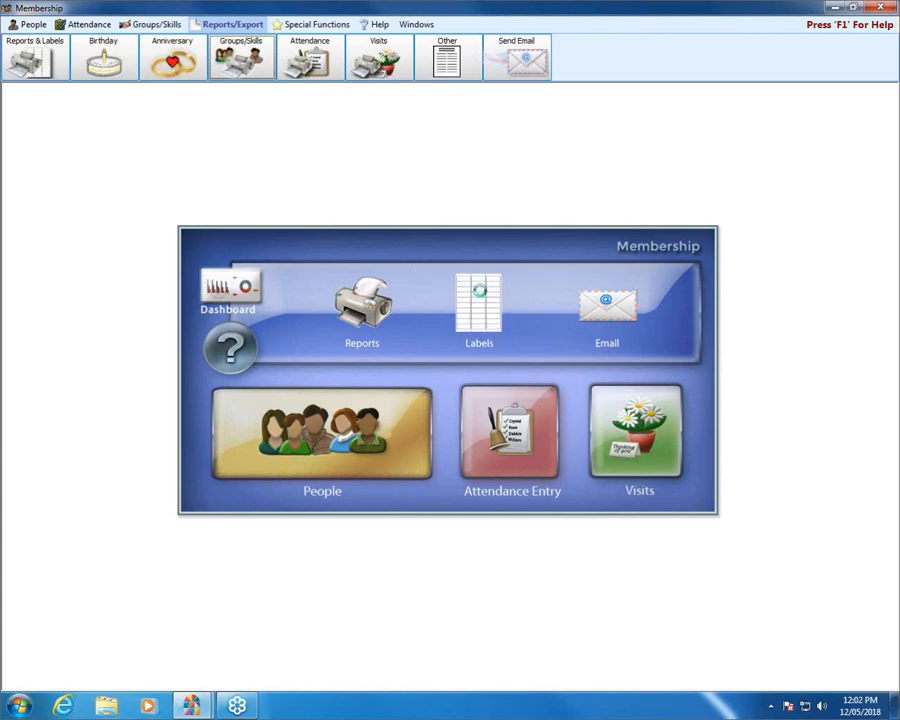
# - Start a Membership label run to reach the selection of who should have labels printed
pyautogui.click(482, 297)
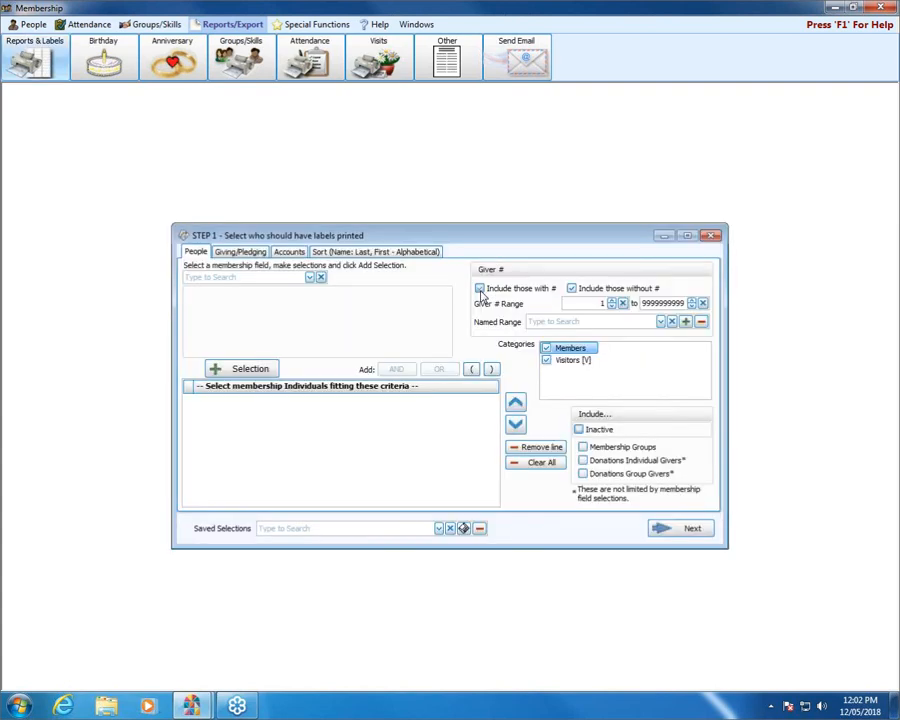
pyautogui.click(480, 289)
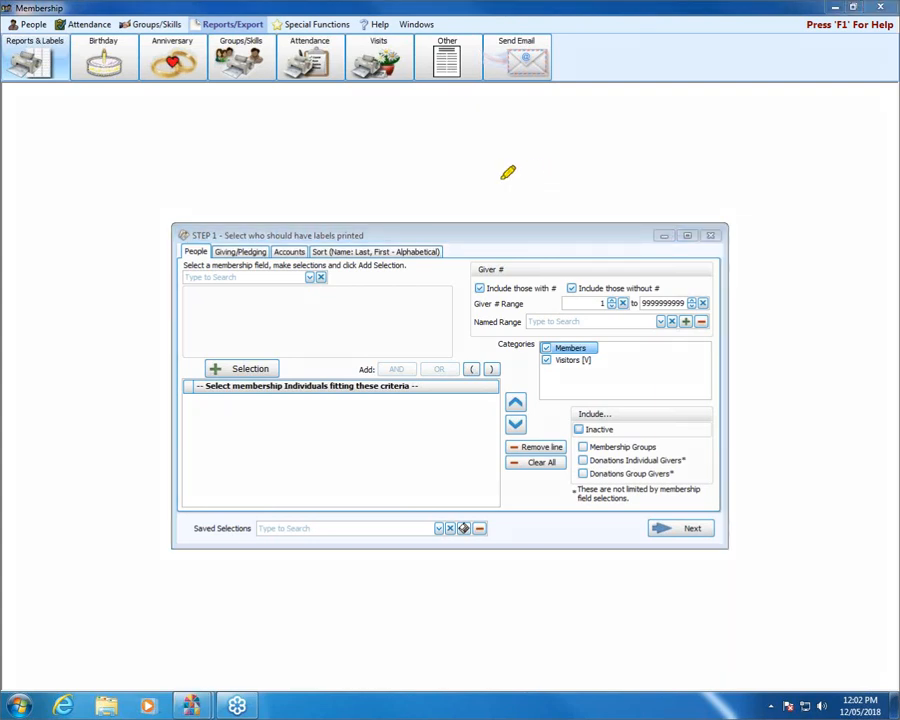
pyautogui.moveTo(355, 220)
pyautogui.mouseDown()
pyautogui.moveTo(287, 200)
pyautogui.moveTo(169, 209)
pyautogui.moveTo(175, 231)
pyautogui.moveTo(226, 246)
pyautogui.moveTo(353, 251)
pyautogui.moveTo(373, 232)
pyautogui.moveTo(353, 206)
pyautogui.moveTo(291, 197)
pyautogui.mouseUp()
# - Add a Status Code criterion that includes 1 - Active Member and 2 - Associate Member
pyautogui.click(311, 277)
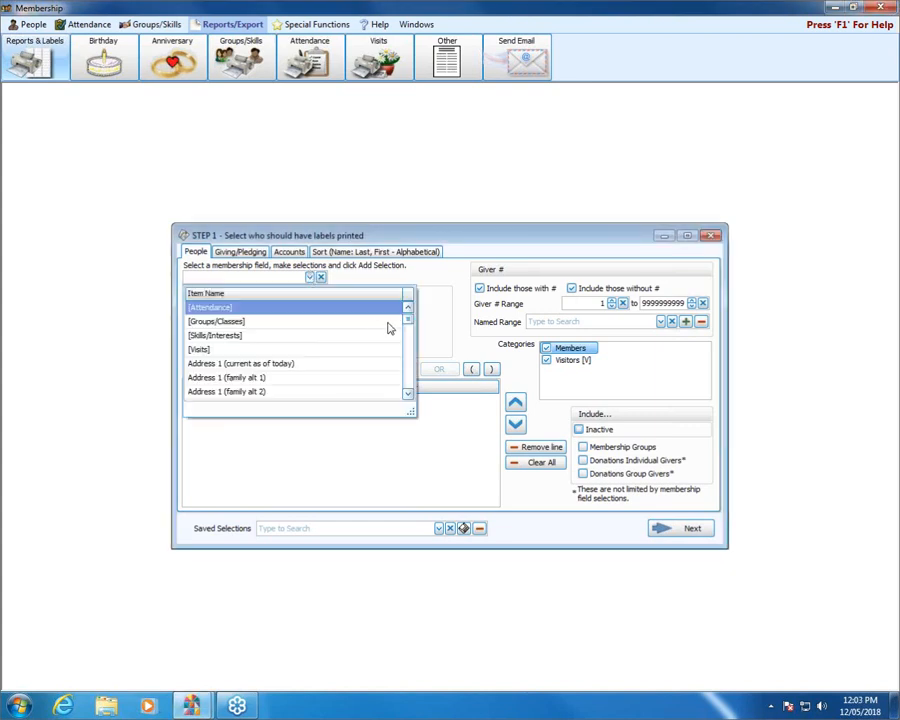
pyautogui.moveTo(407, 325)
pyautogui.mouseDown()
pyautogui.moveTo(408, 392)
pyautogui.moveTo(415, 318)
pyautogui.moveTo(416, 372)
pyautogui.moveTo(415, 358)
pyautogui.moveTo(408, 368)
pyautogui.mouseUp()
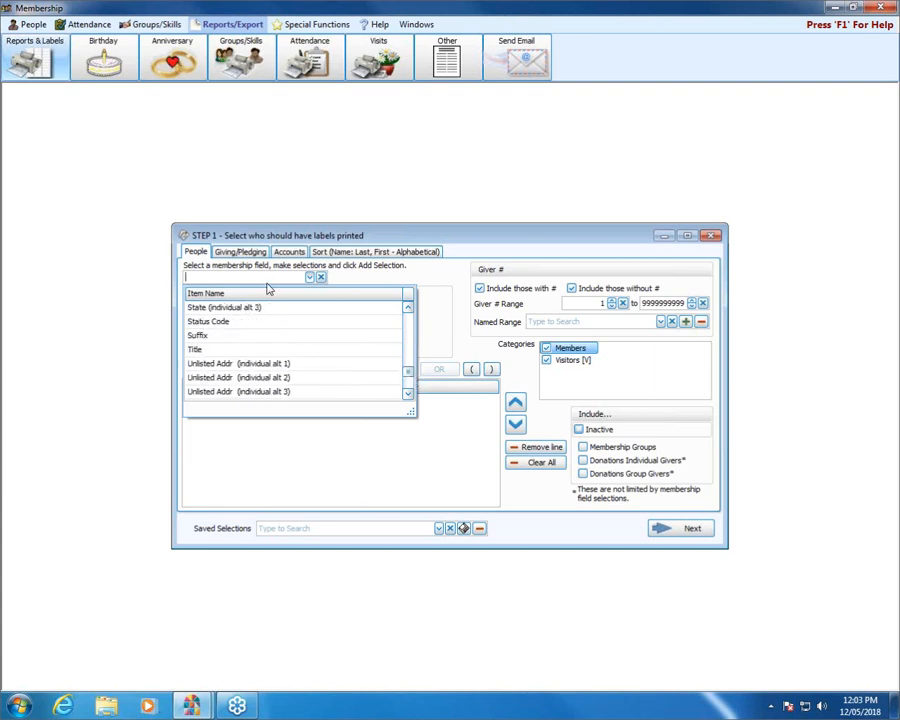
pyautogui.click(220, 322)
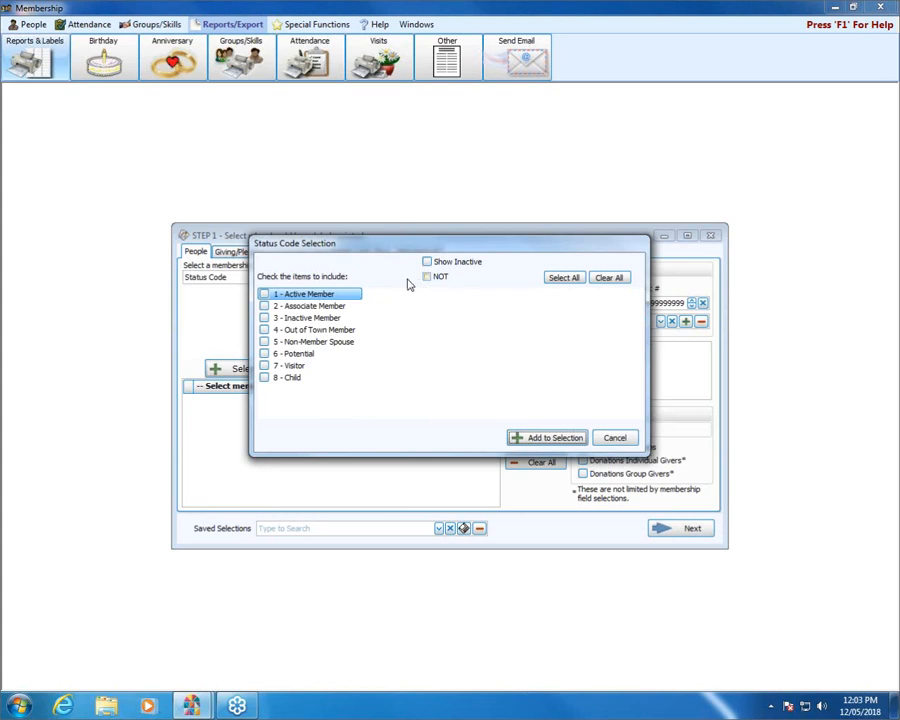
pyautogui.click(264, 295)
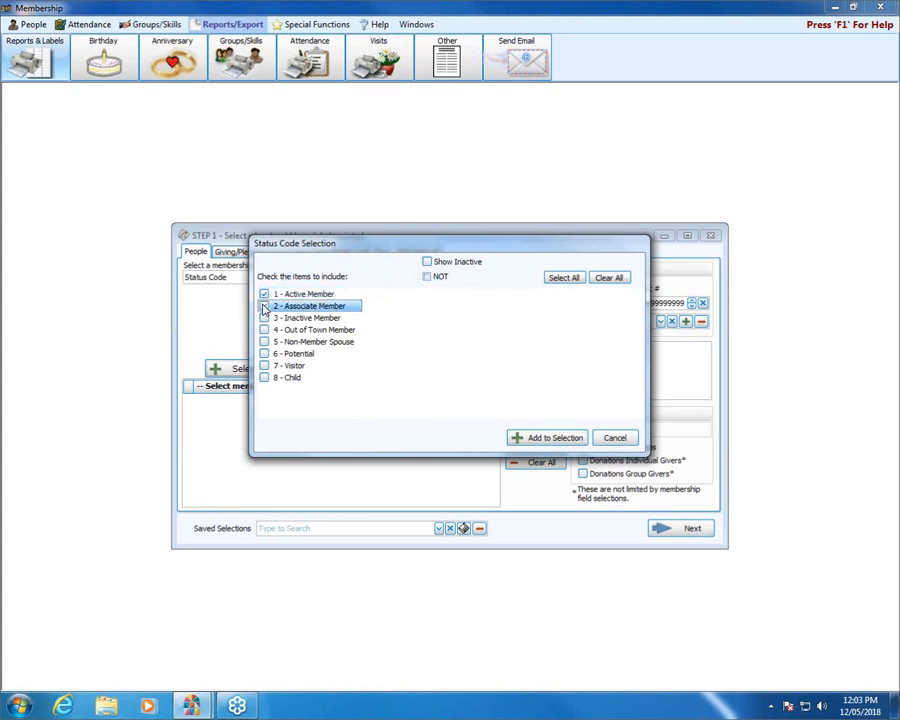
pyautogui.click(264, 307)
pyautogui.click(555, 438)
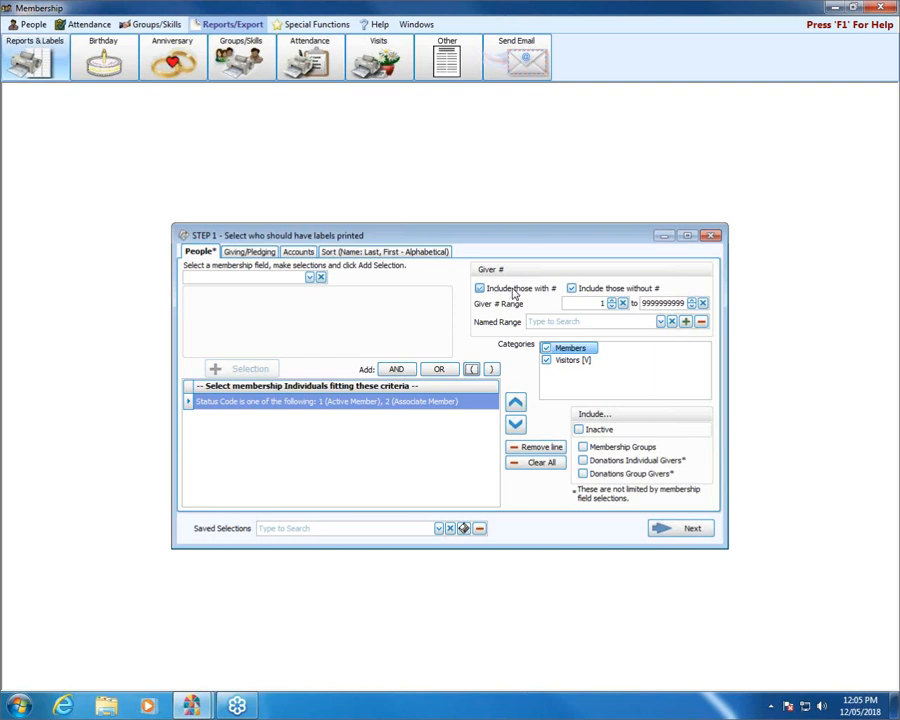
# - Try the giver number filters, ending with only people who have a giver number included
pyautogui.click(600, 289)
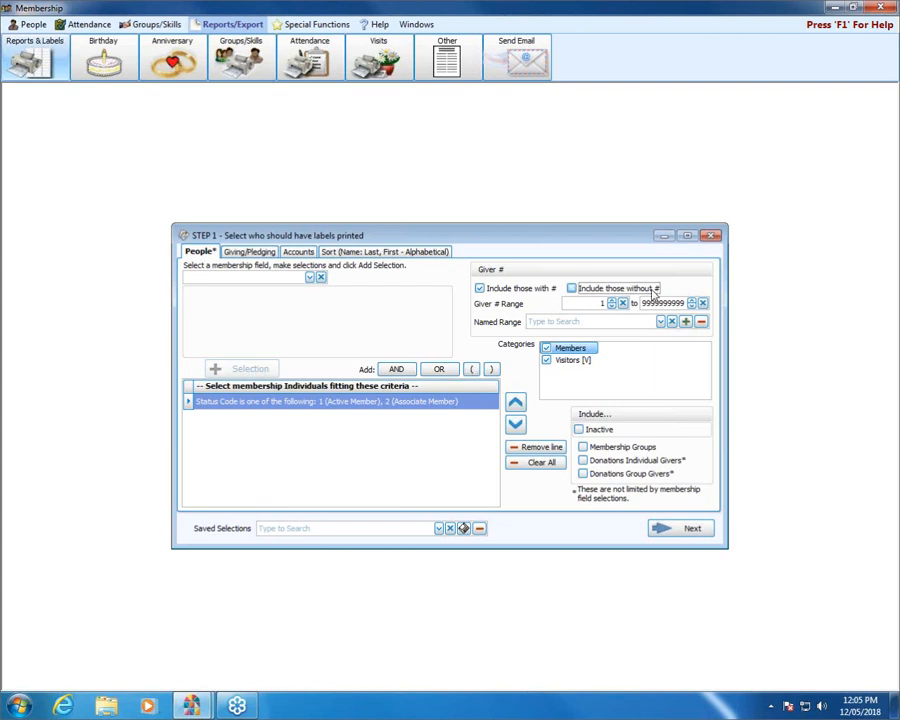
pyautogui.click(590, 288)
pyautogui.click(514, 290)
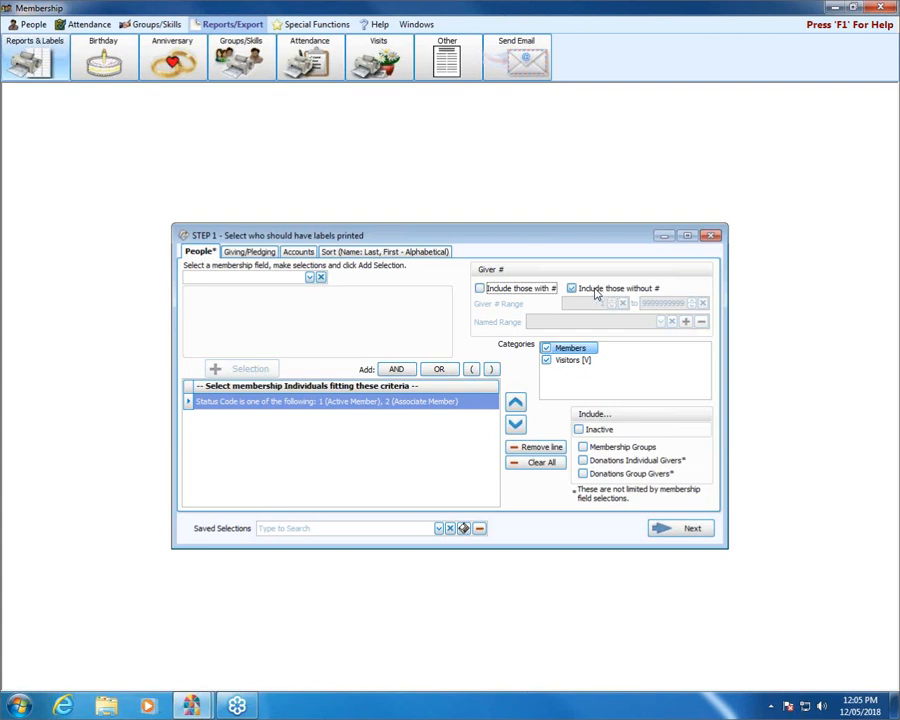
pyautogui.click(548, 288)
pyautogui.click(625, 290)
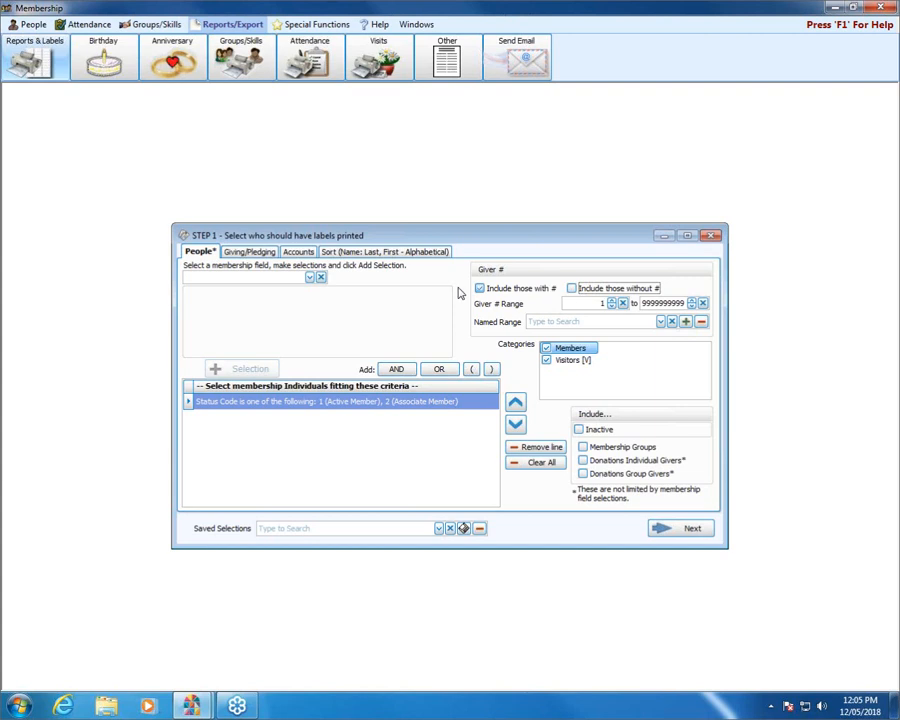
# - Try an upper limit of 50 for the giver number range and reset it
pyautogui.doubleClick(662, 303)
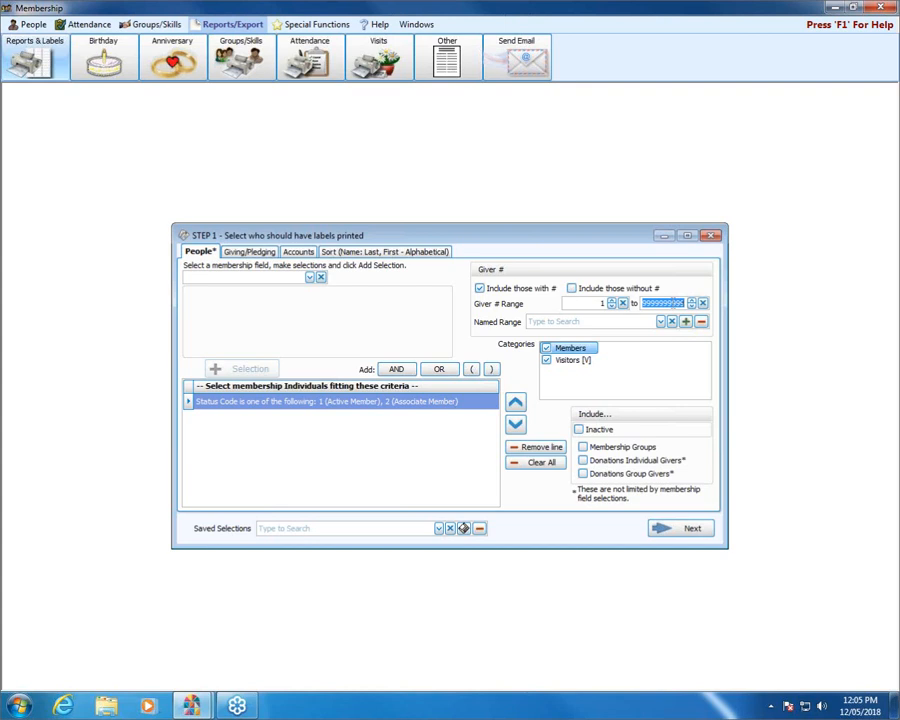
pyautogui.write('50')
pyautogui.click(703, 304)
# - View the named giver number ranges and include people without a giver number again
pyautogui.click(660, 321)
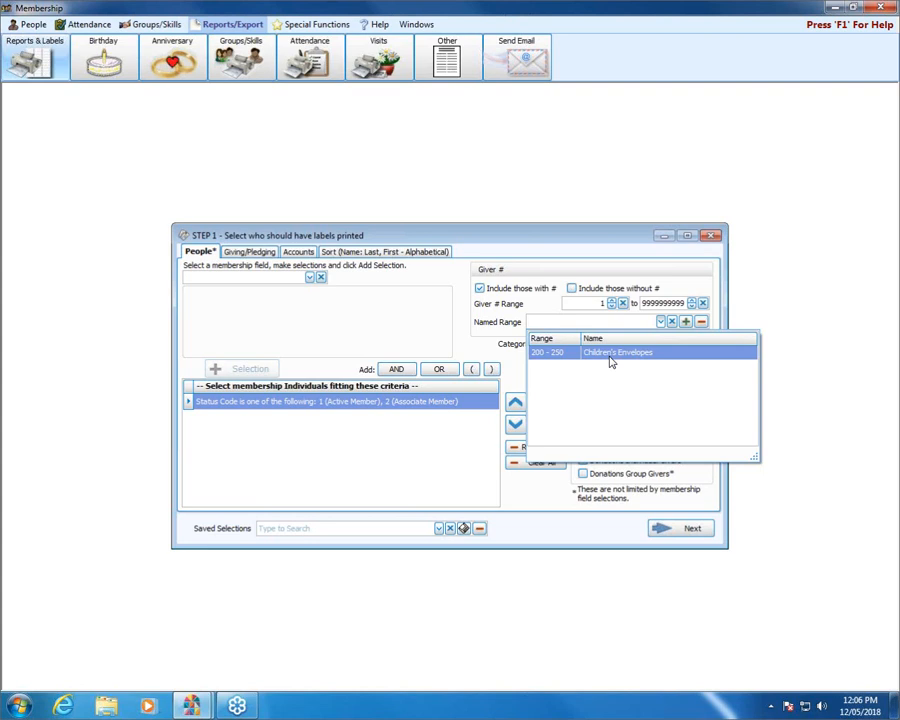
pyautogui.click(660, 322)
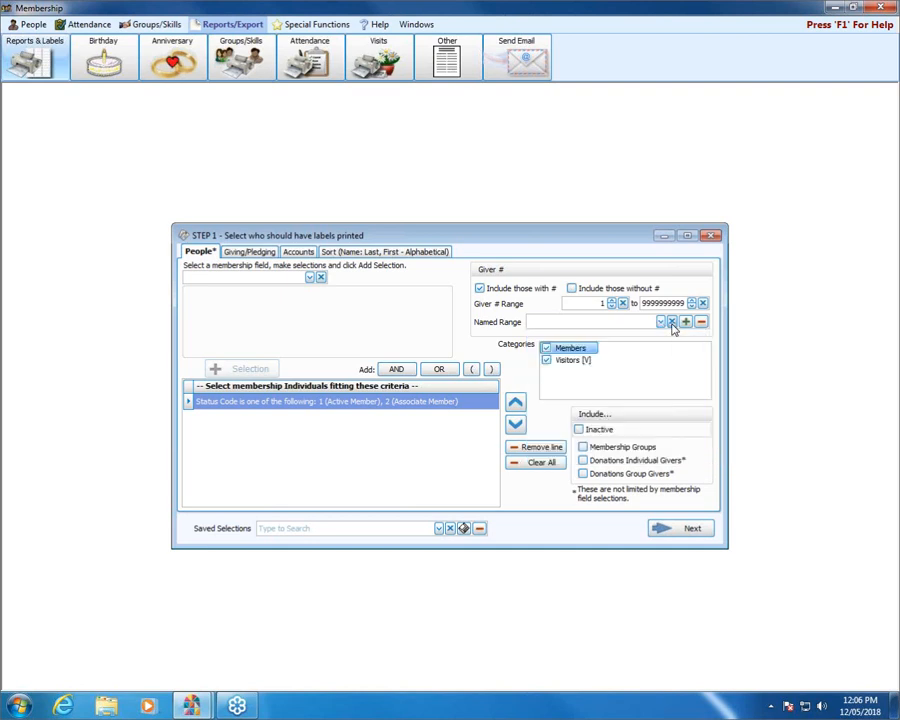
pyautogui.click(613, 290)
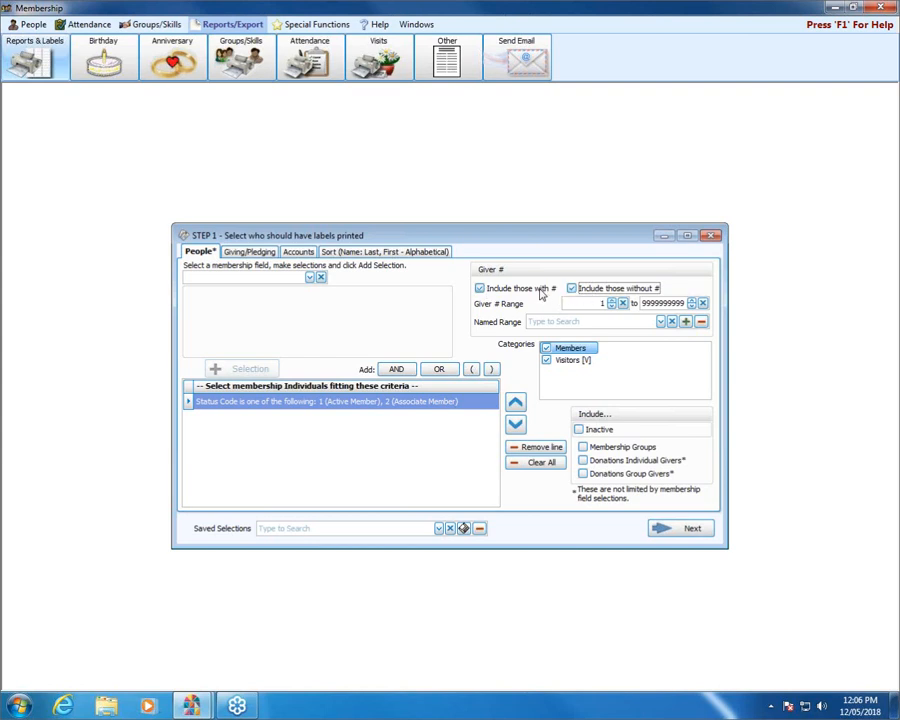
# - Exclude the Visitors category from the labels, keeping Members included
pyautogui.click(546, 348)
pyautogui.click(547, 362)
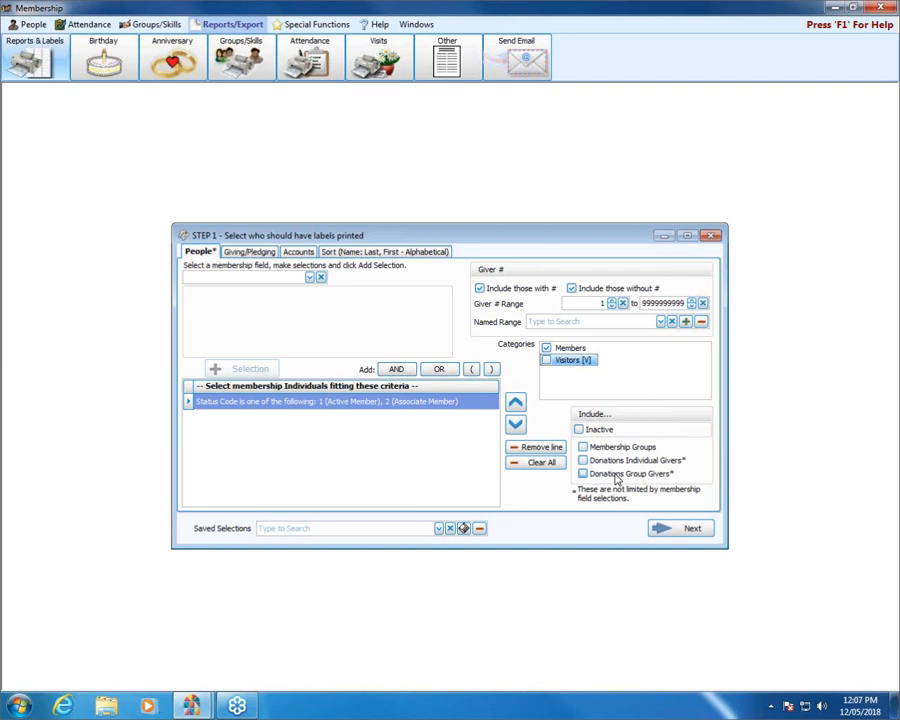
pyautogui.click(309, 277)
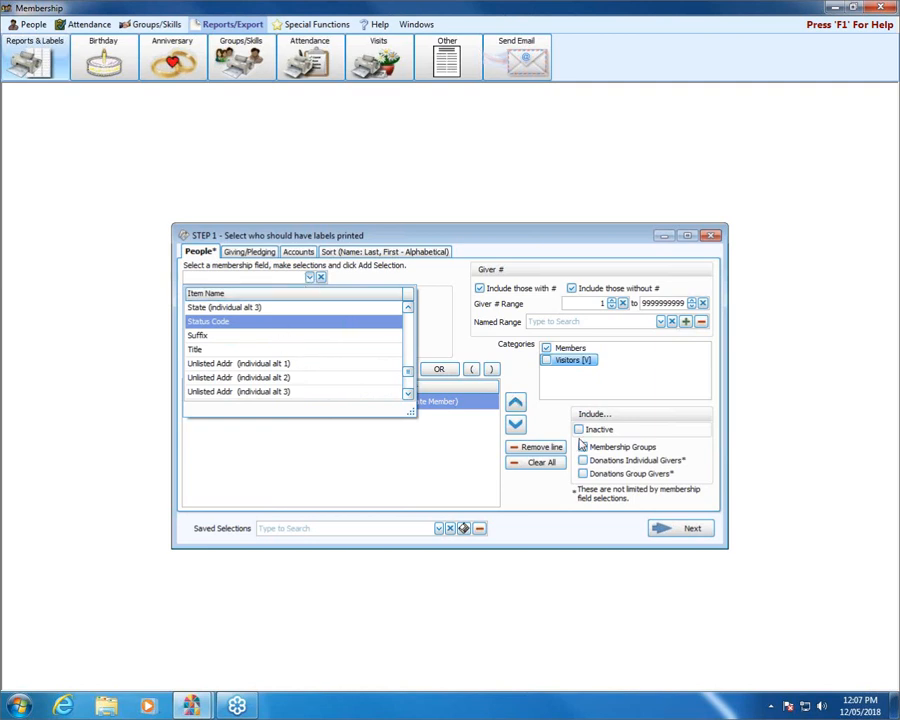
pyautogui.click(310, 278)
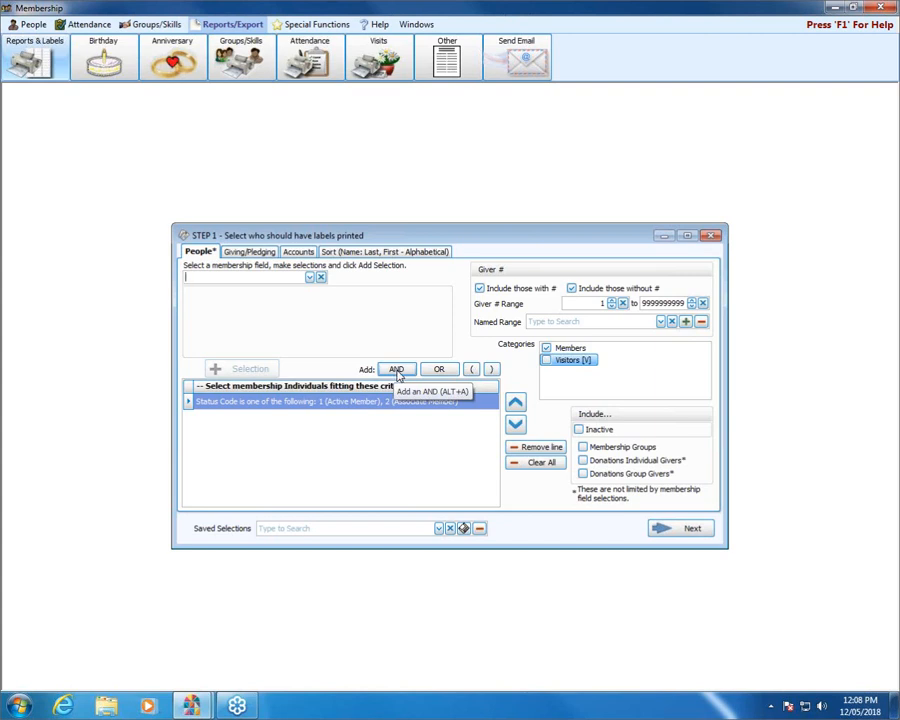
# - Add an OR condition with Directory/Report Order set to 1 - Primary and 2 - Secondary
pyautogui.click(440, 370)
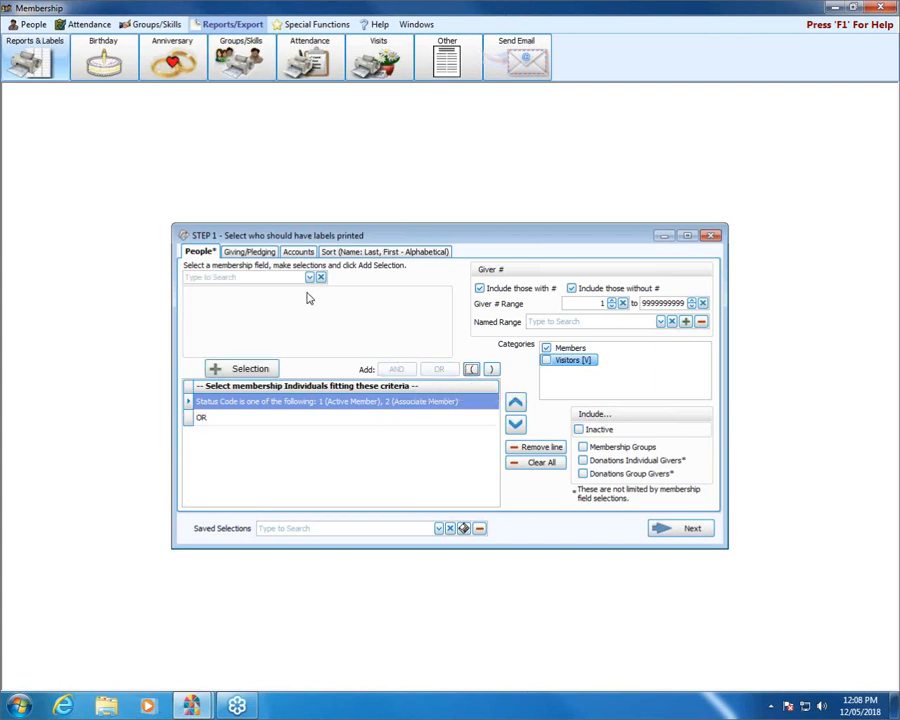
pyautogui.click(310, 277)
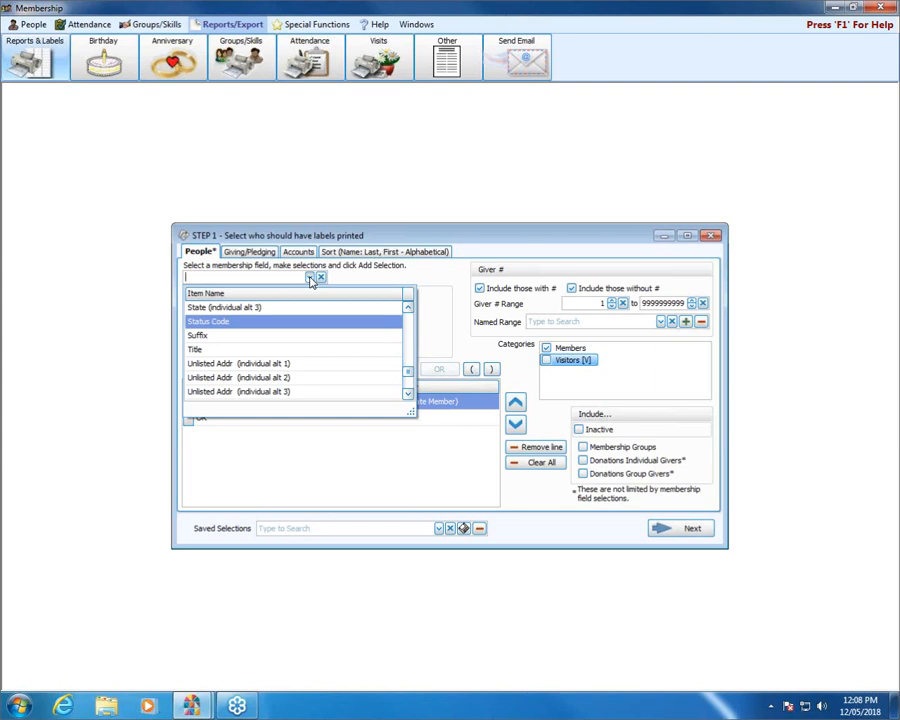
pyautogui.write('dire')
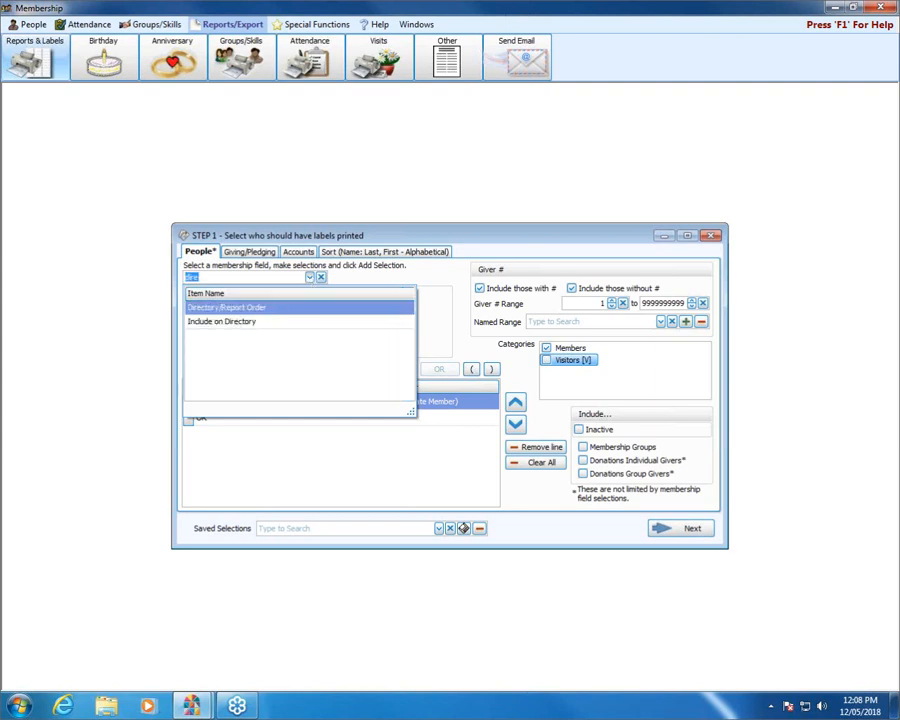
pyautogui.press('Return')
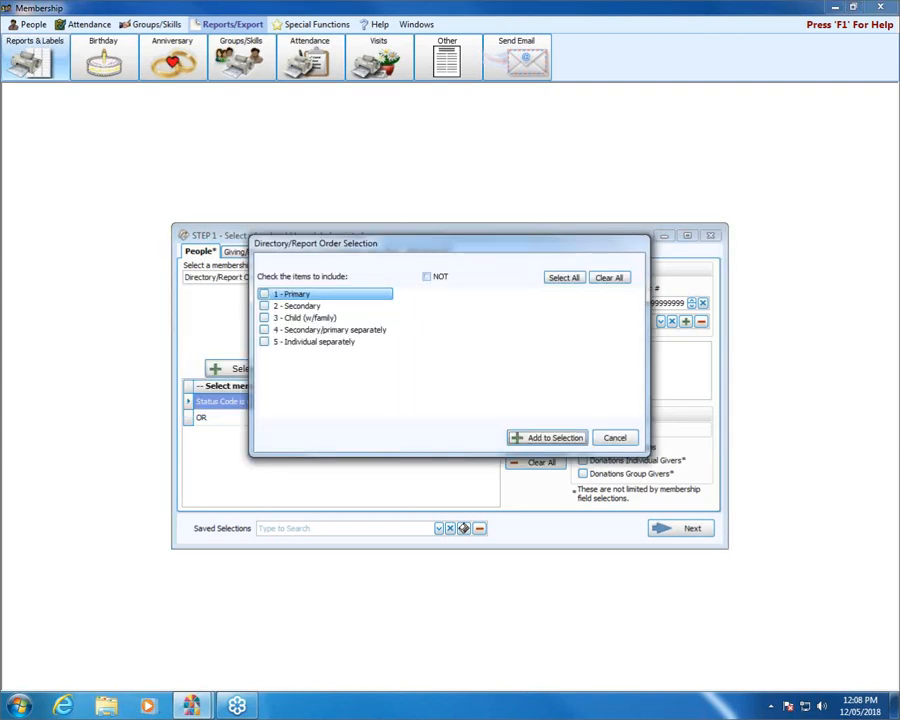
pyautogui.click(268, 295)
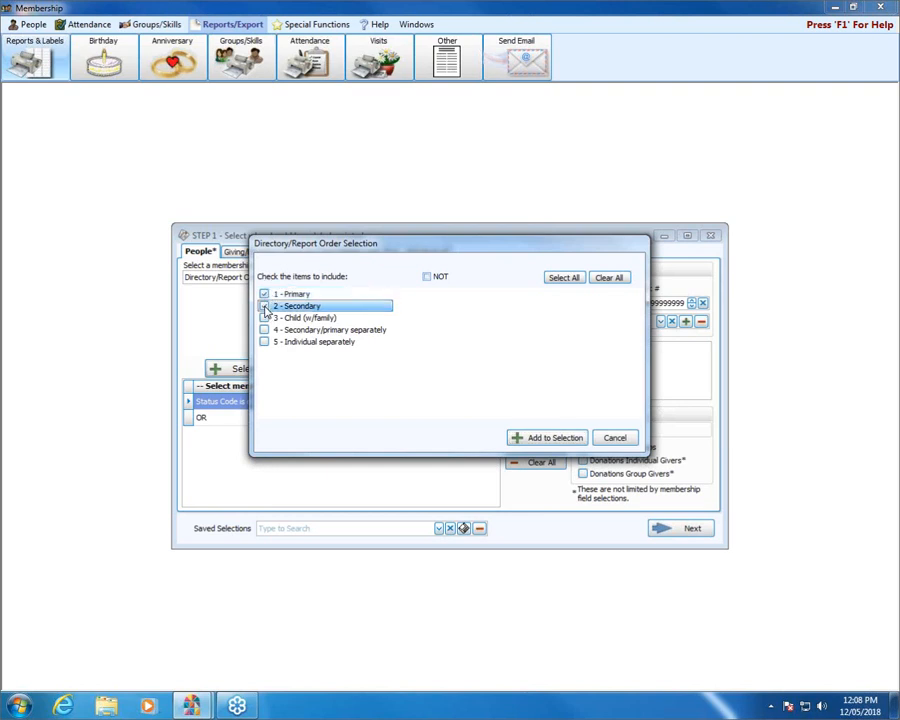
pyautogui.click(265, 306)
pyautogui.click(547, 438)
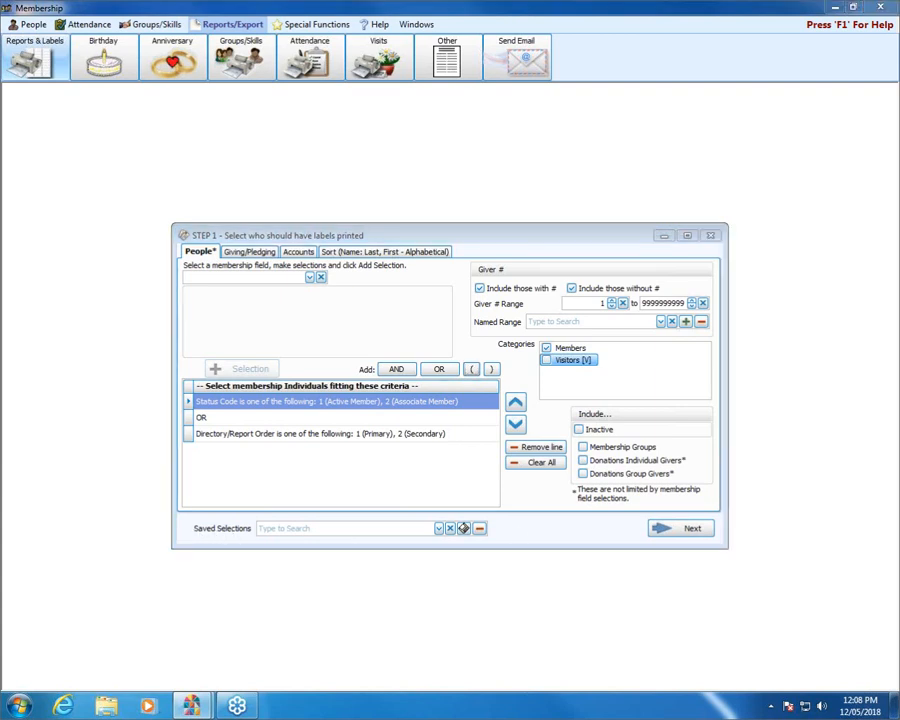
# - Save the current label criteria as a selection named "Active members"
pyautogui.moveTo(239, 526)
pyautogui.mouseDown()
pyautogui.moveTo(193, 546)
pyautogui.moveTo(264, 526)
pyautogui.mouseUp()
pyautogui.moveTo(478, 514)
pyautogui.mouseDown()
pyautogui.moveTo(458, 538)
pyautogui.moveTo(489, 517)
pyautogui.mouseUp()
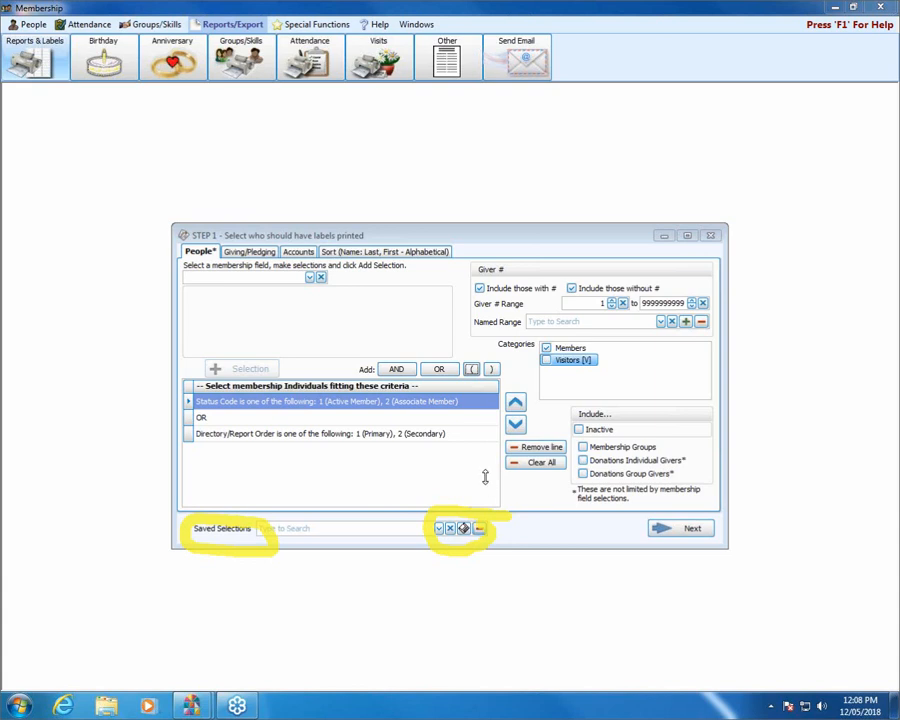
pyautogui.click(463, 529)
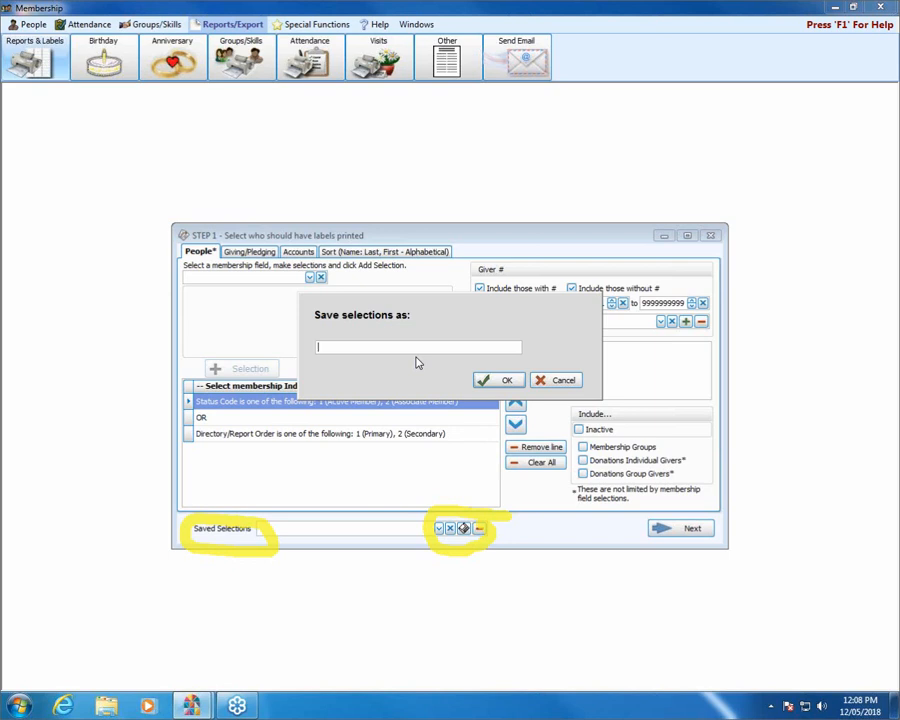
pyautogui.write('Active members')
pyautogui.click(503, 381)
# - View the list of saved selections
pyautogui.click(438, 530)
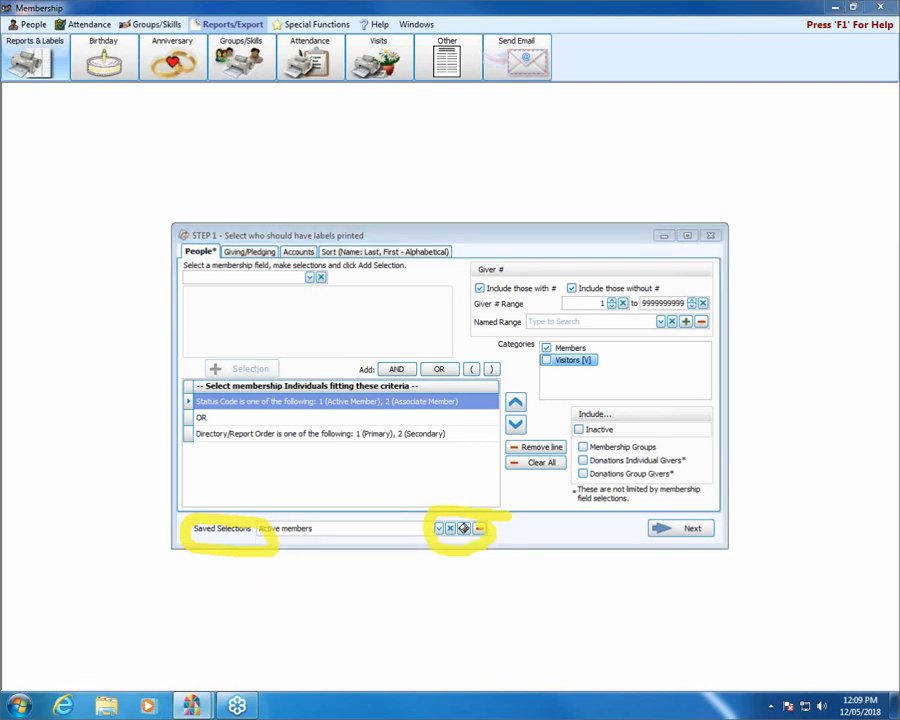
pyautogui.press('Escape')
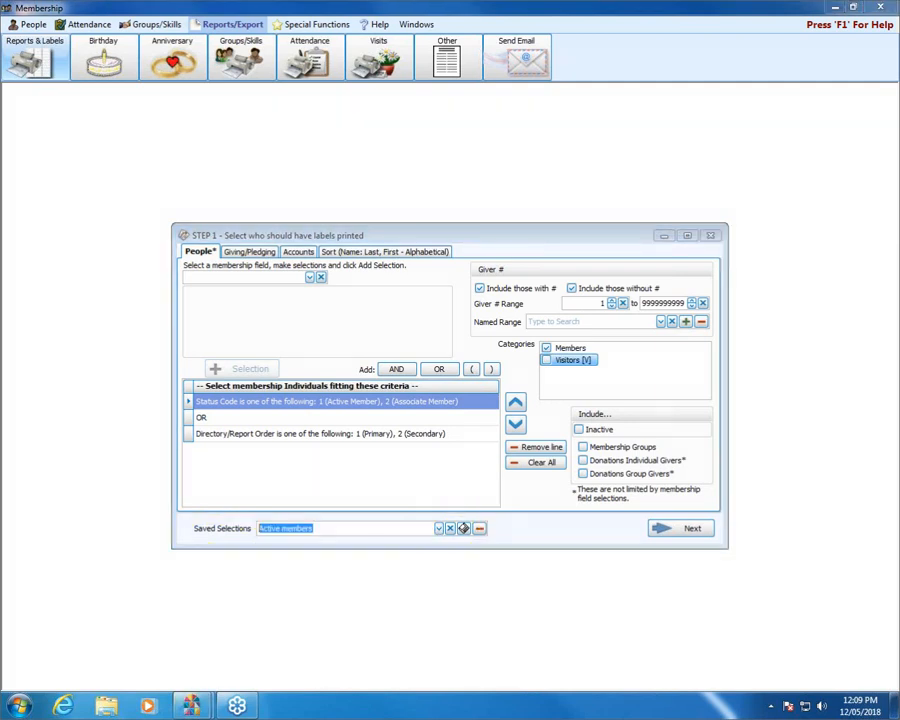
pyautogui.click(438, 530)
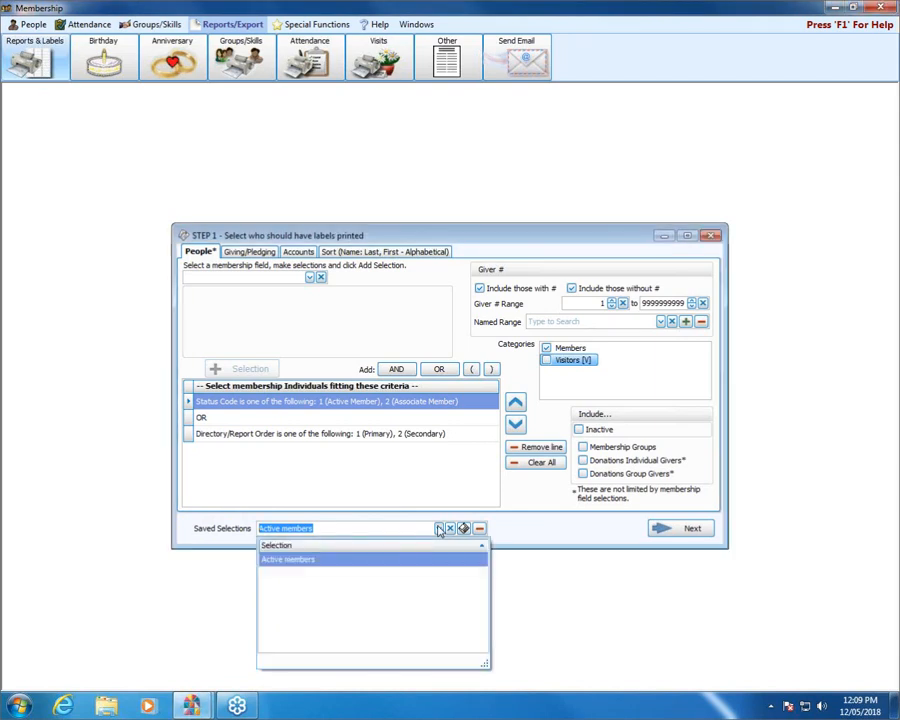
# - Close the list of saved selections and clear all membership criteria lines
pyautogui.click(438, 529)
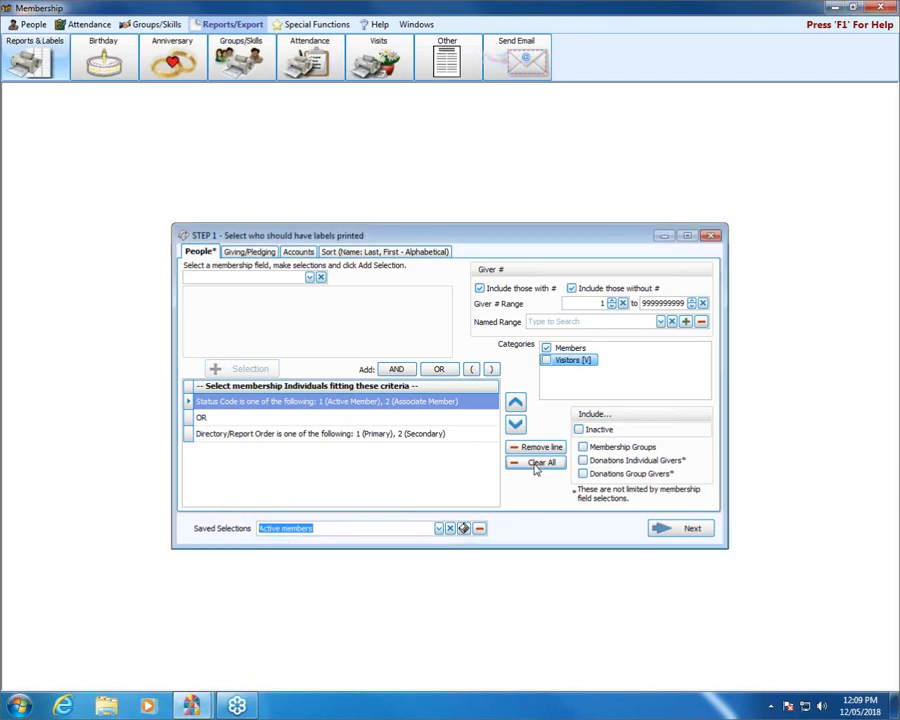
pyautogui.click(536, 464)
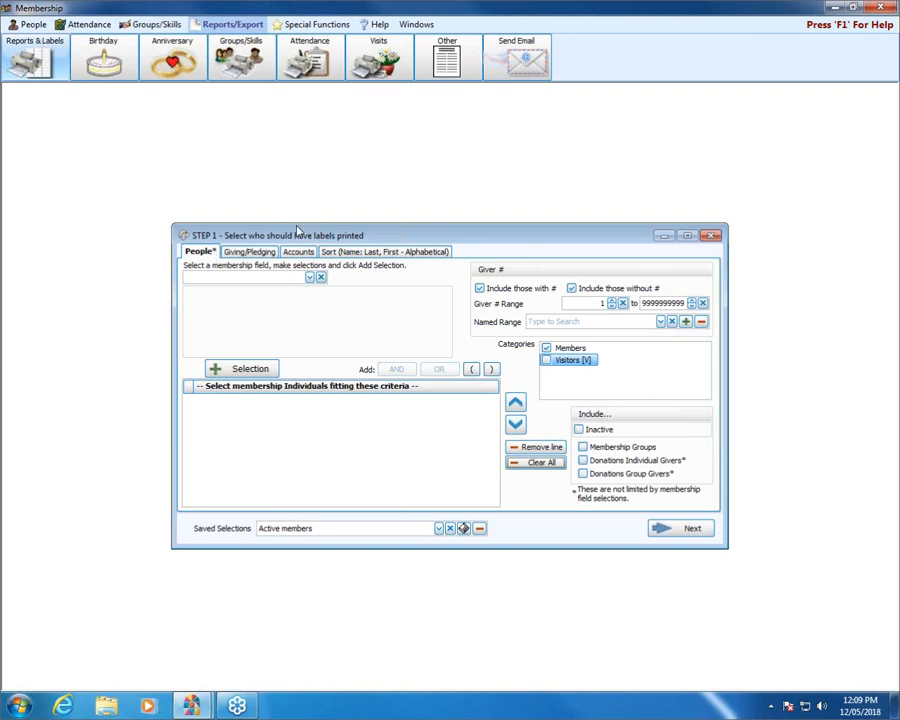
# - Limit the giving criteria to those with giving from 100 to 500, with no upper limit turned off
pyautogui.click(255, 253)
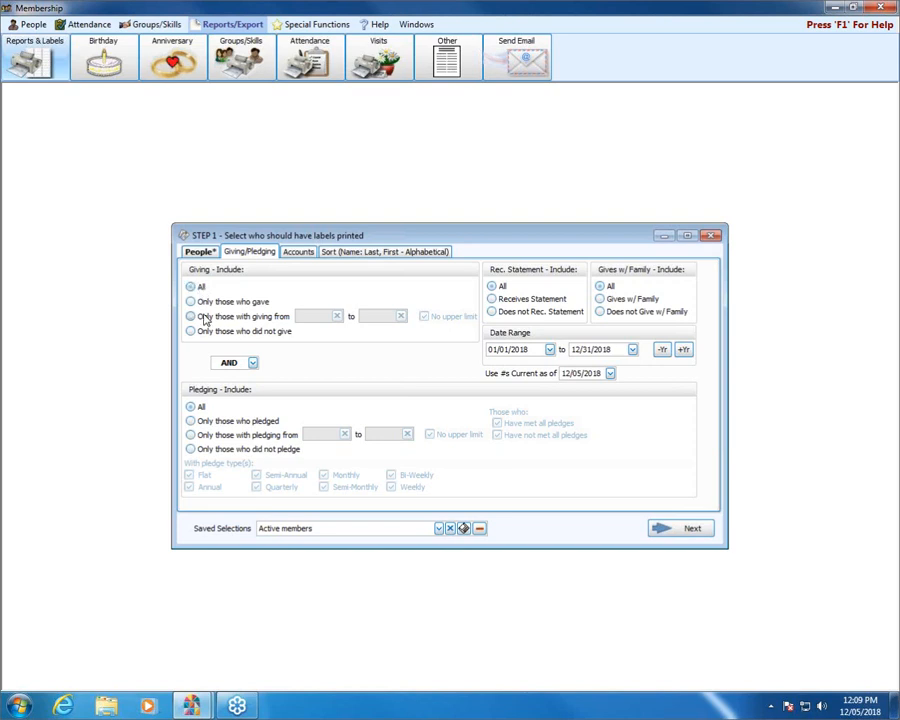
pyautogui.click(206, 317)
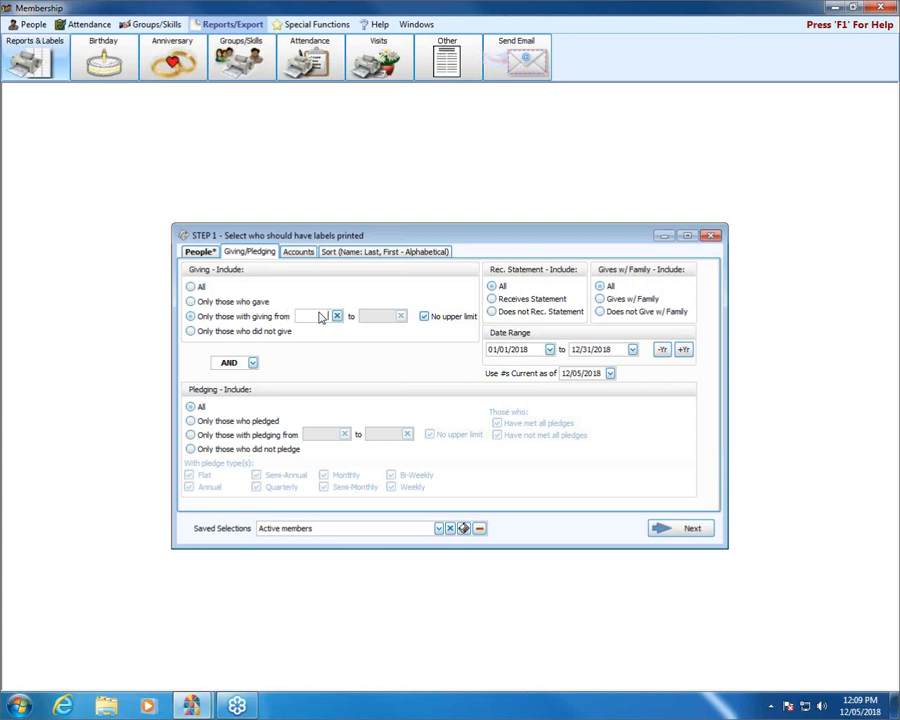
pyautogui.click(320, 317)
pyautogui.write('100')
pyautogui.click(424, 316)
pyautogui.click(320, 315)
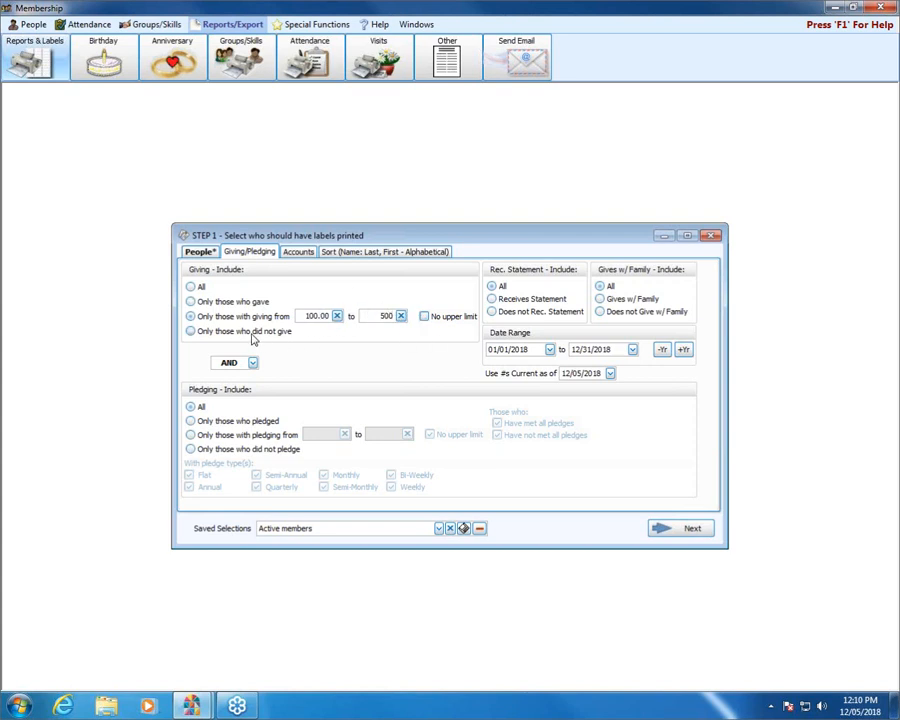
# - Include only those who gave OR only those who pledged in the giving and pledging criteria
pyautogui.click(215, 334)
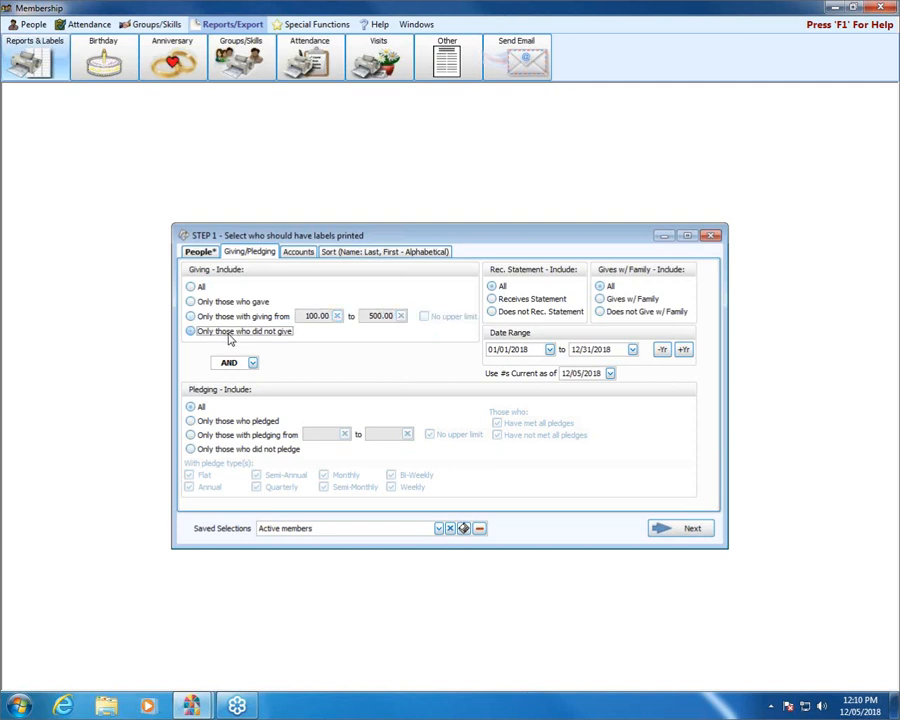
pyautogui.click(252, 362)
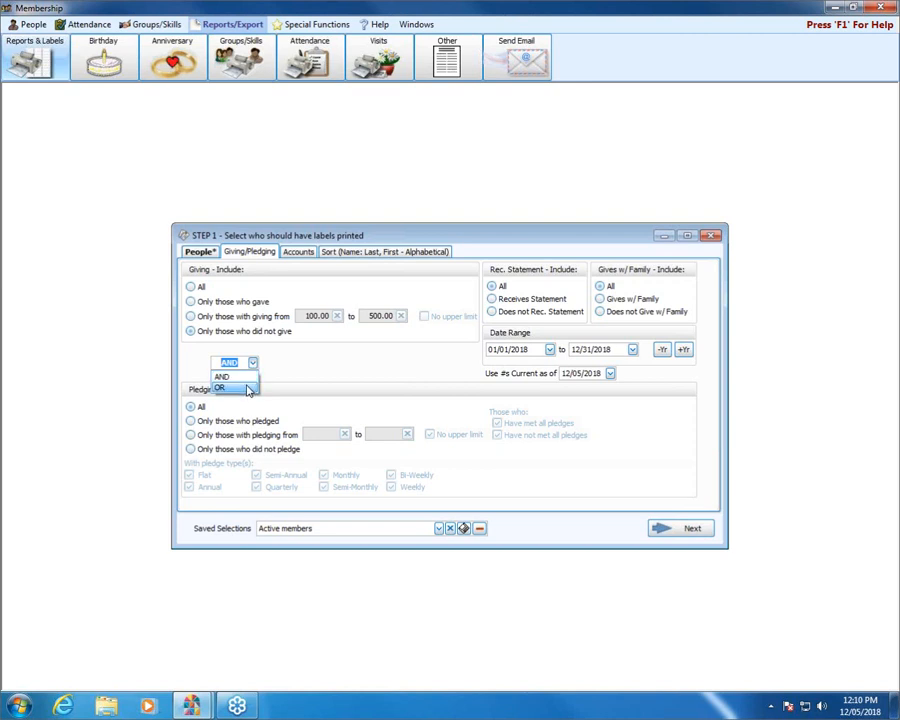
pyautogui.click(248, 389)
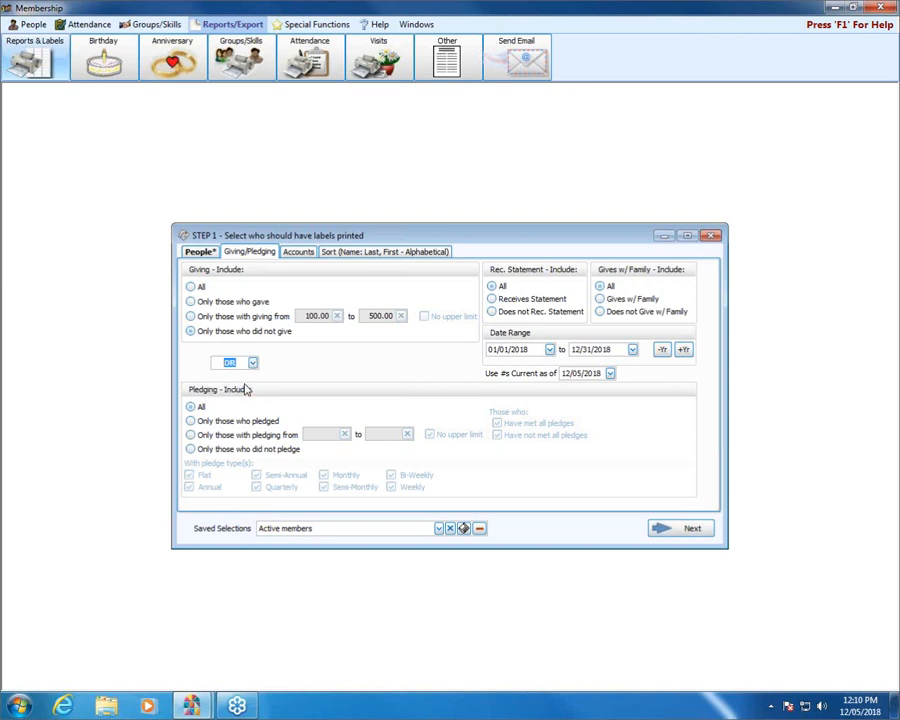
pyautogui.click(222, 302)
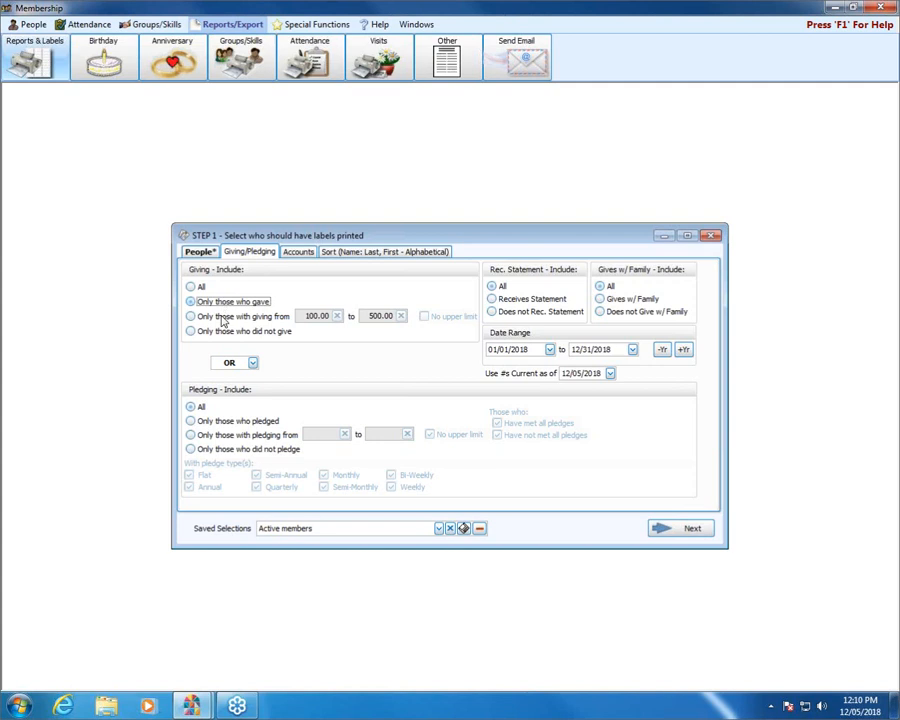
pyautogui.click(220, 422)
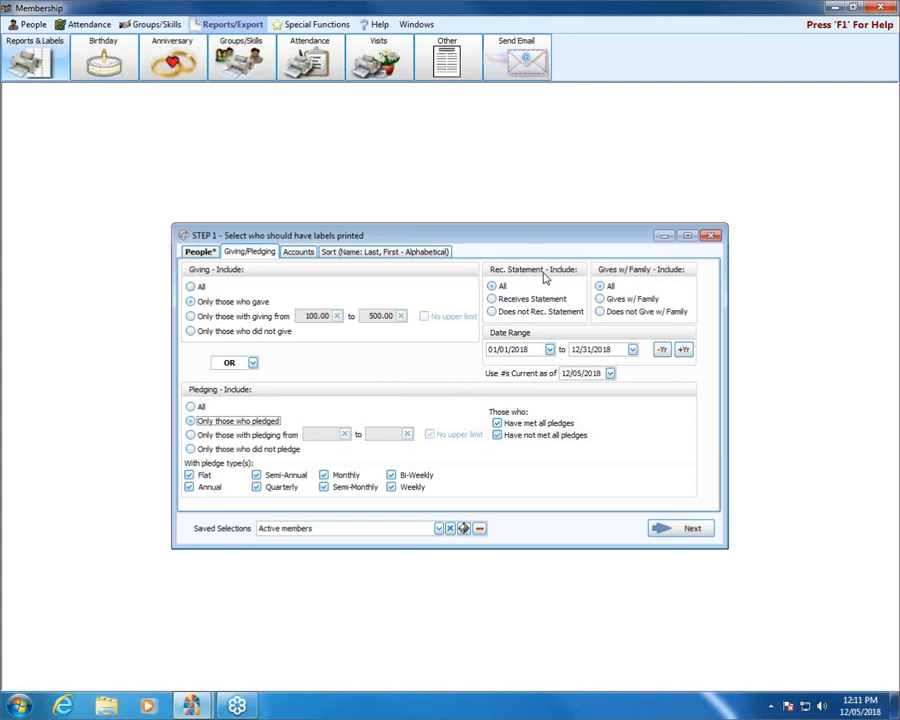
# - Try the options for receiving statements and for giving with family, returning both filters to All
pyautogui.click(493, 300)
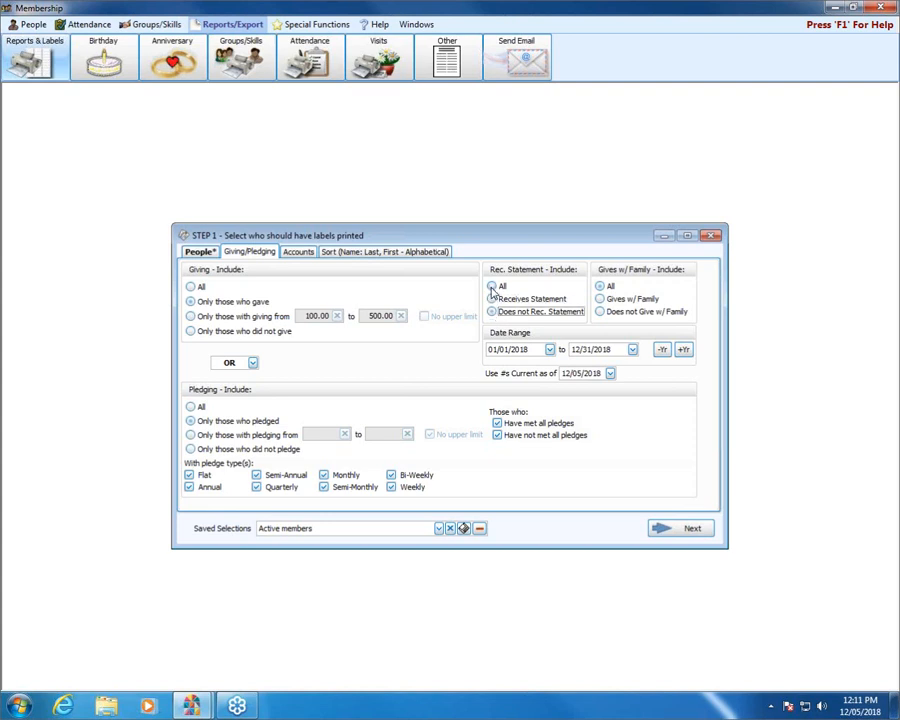
pyautogui.click(491, 288)
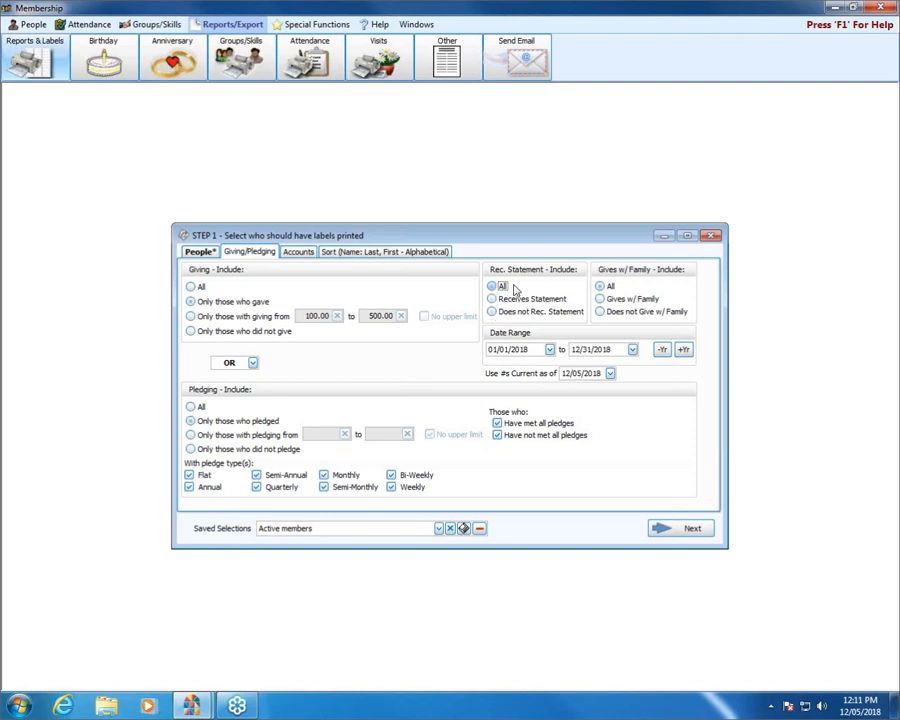
pyautogui.click(601, 314)
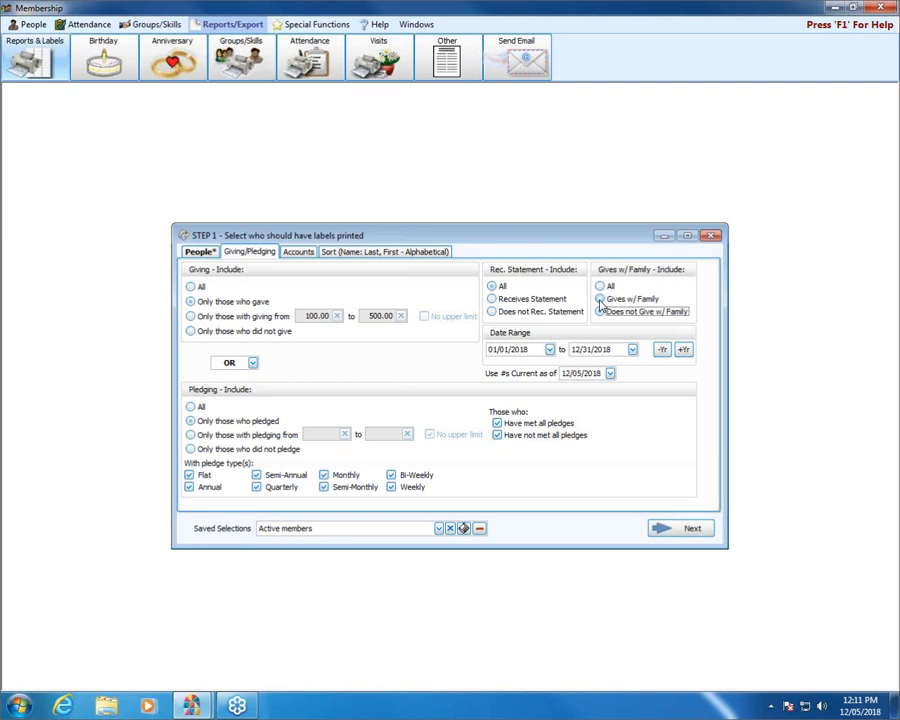
pyautogui.click(600, 299)
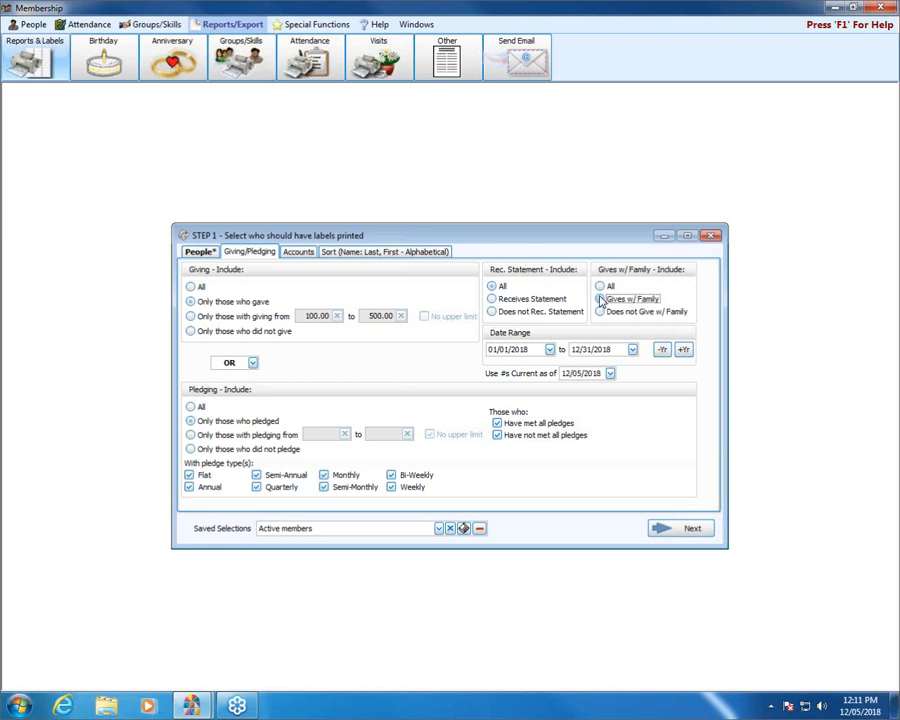
pyautogui.click(600, 287)
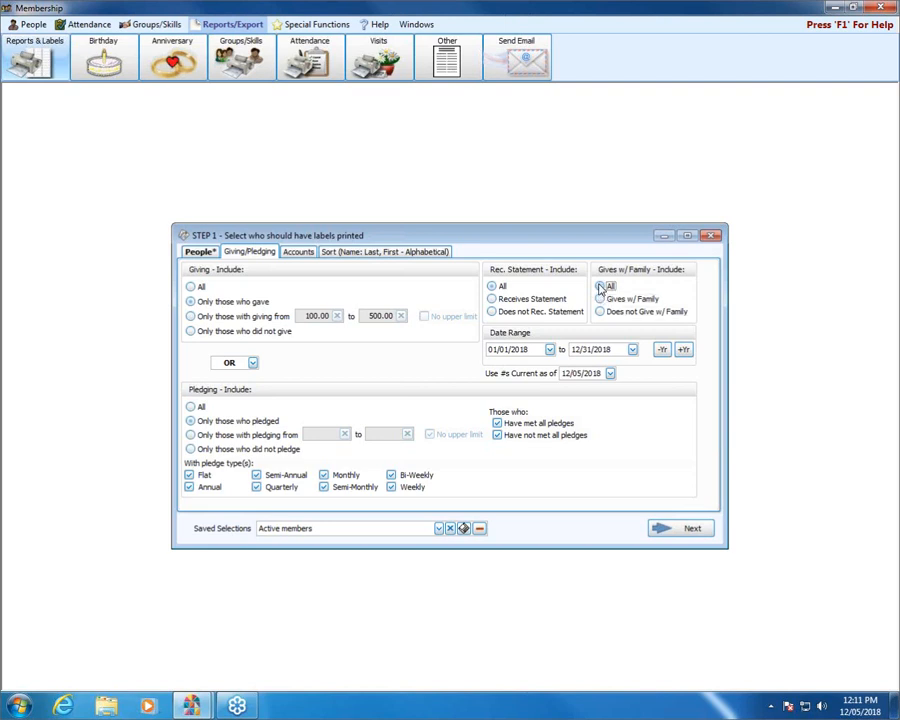
# - Set the start of the date range to 01/01/2017 and restore it to 01/01/2018
pyautogui.click(549, 350)
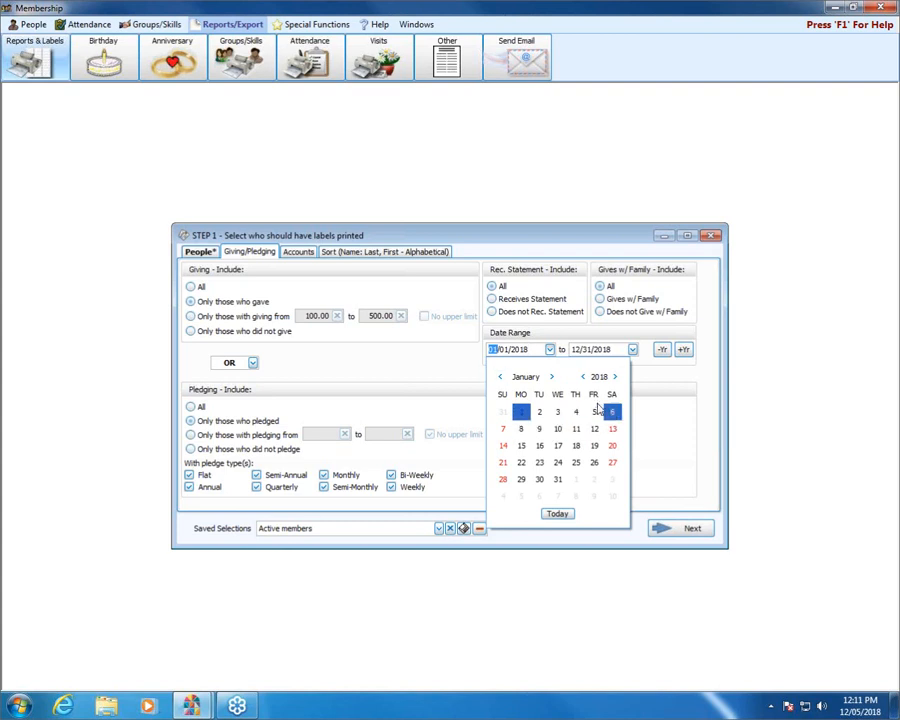
pyautogui.click(583, 377)
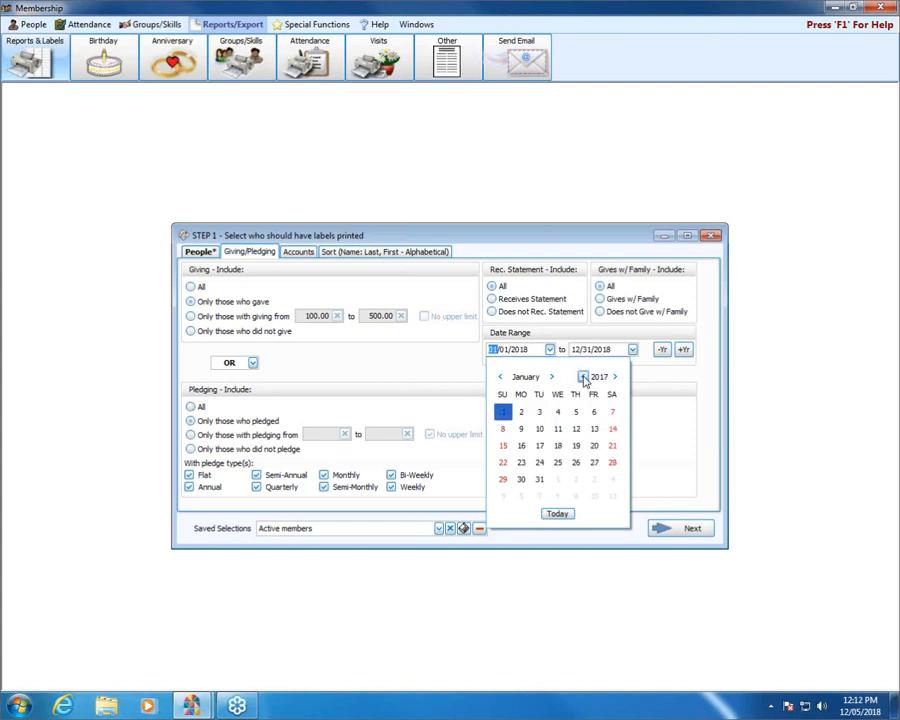
pyautogui.click(504, 414)
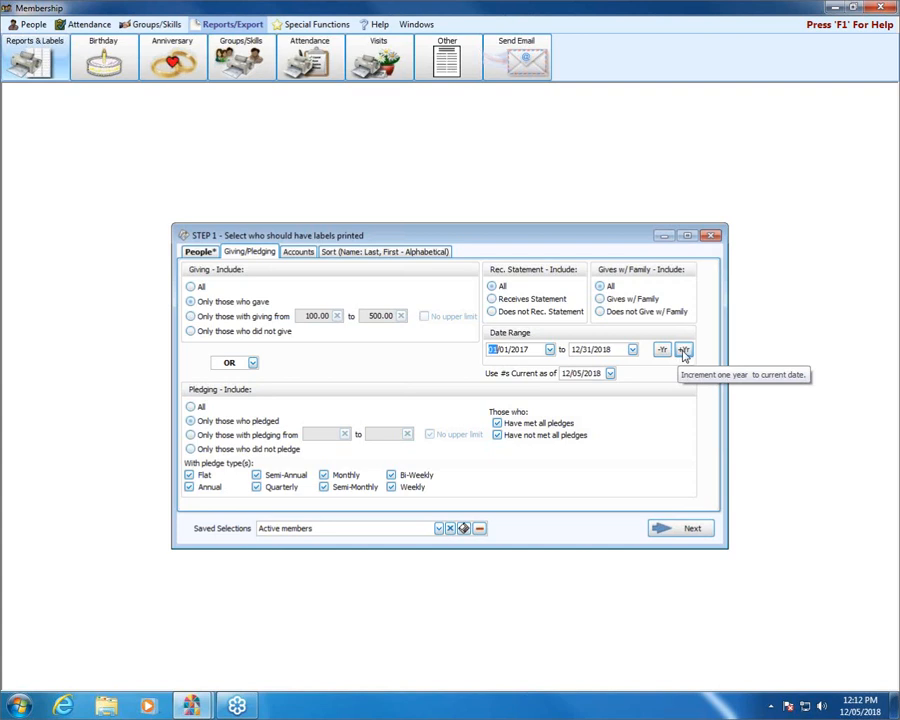
pyautogui.click(549, 349)
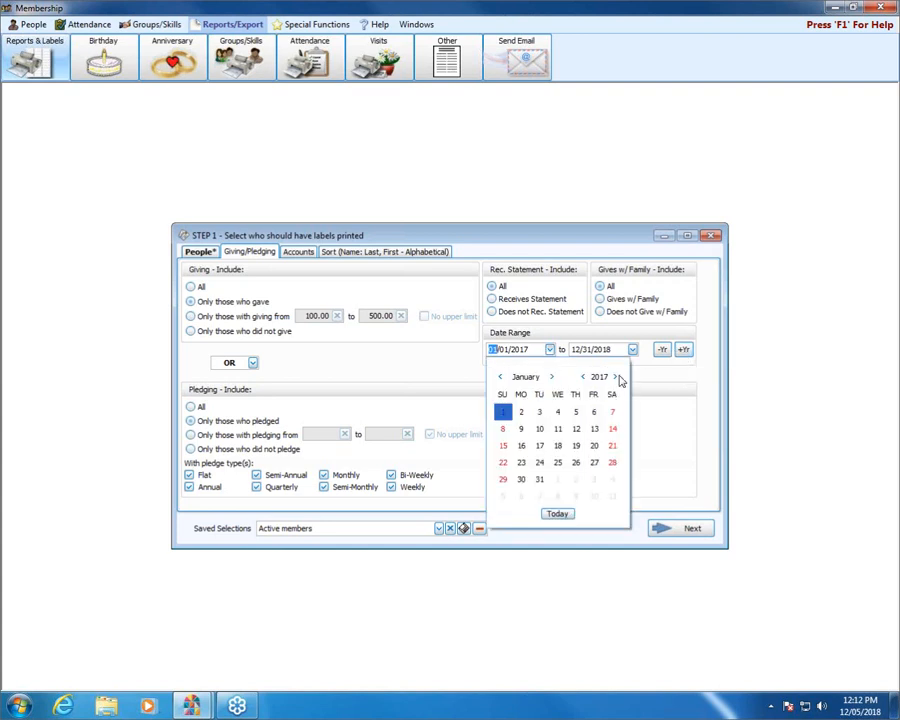
pyautogui.click(617, 377)
pyautogui.click(521, 411)
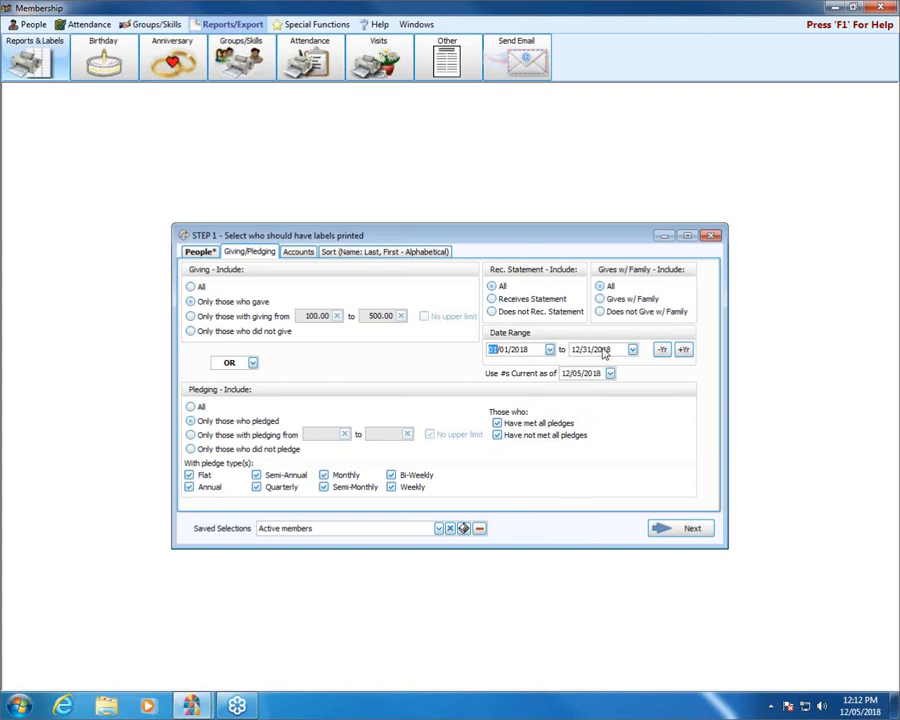
# - Shift the date range back one year to 01/01/2017 through 12/31/2017 and use giver numbers current as of 01/01/2019
pyautogui.click(660, 353)
pyautogui.click(610, 373)
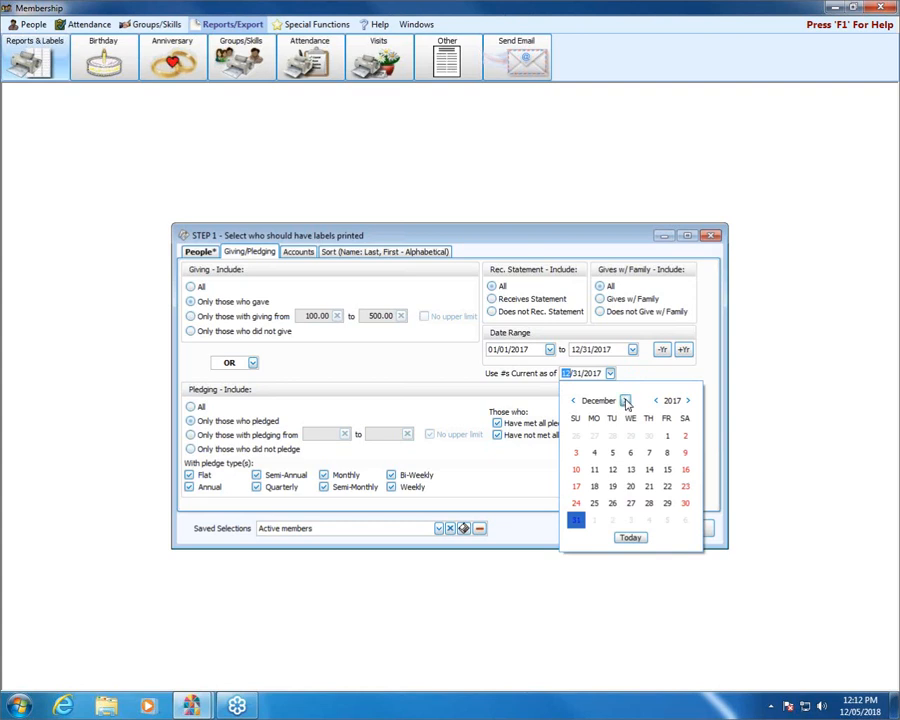
pyautogui.click(624, 400)
pyautogui.click(688, 400)
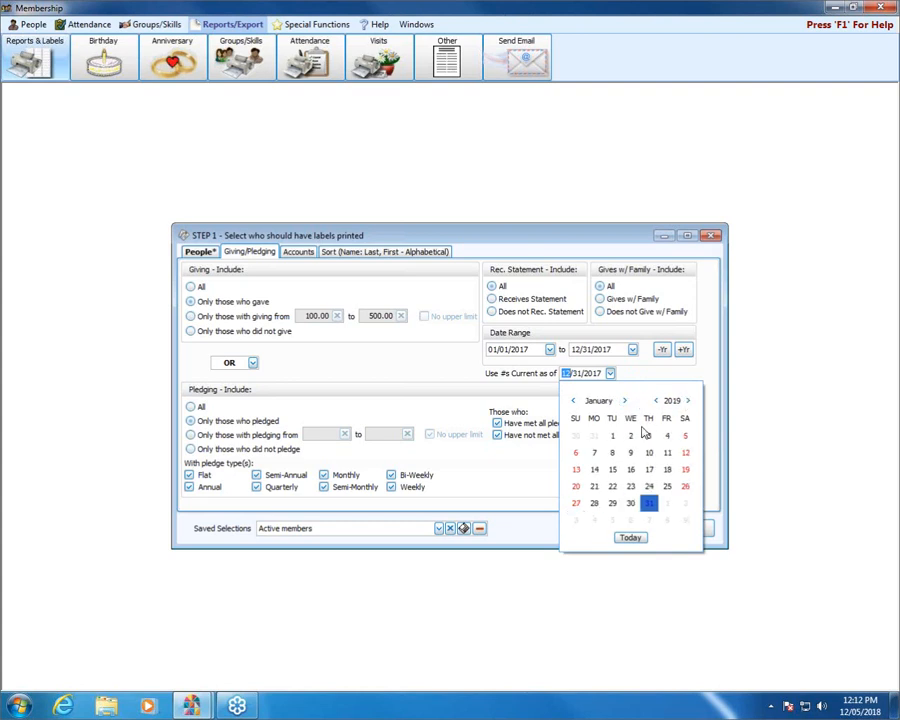
pyautogui.click(613, 435)
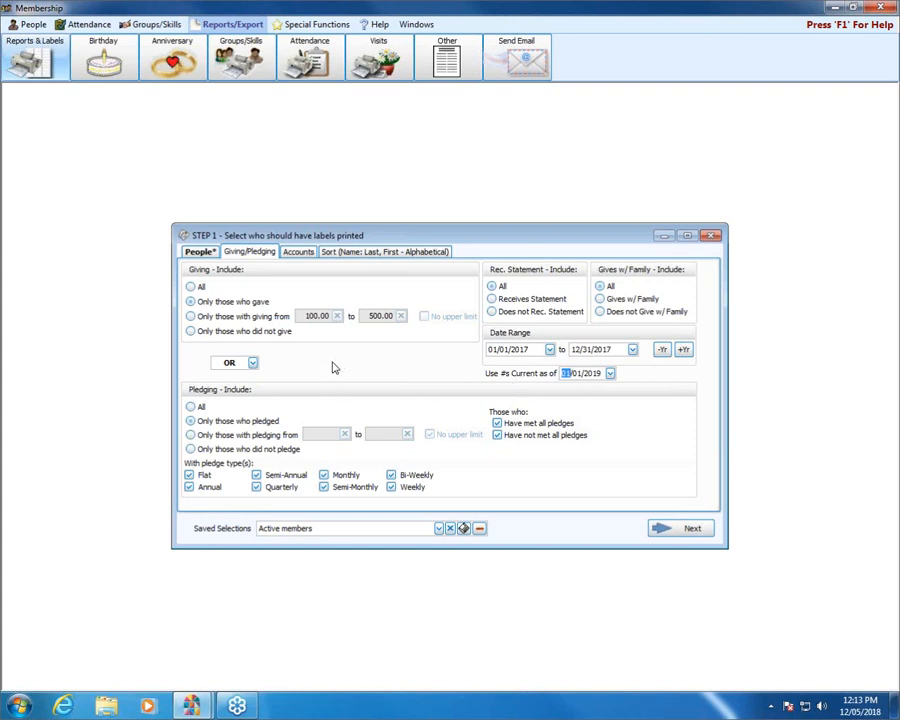
# - Look through the campaigns available for filtering the giving accounts
pyautogui.click(302, 253)
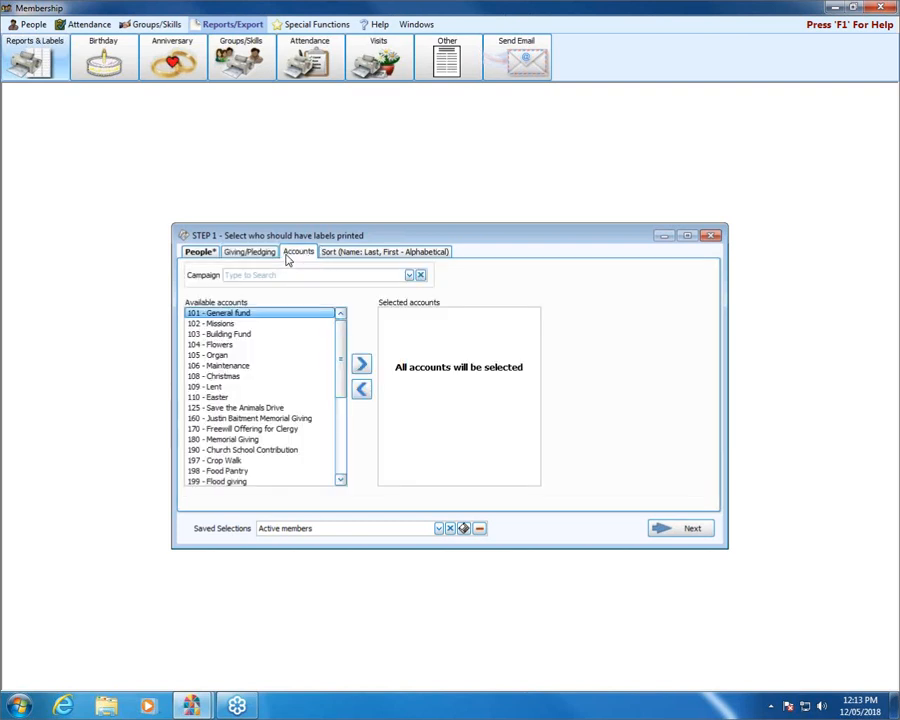
pyautogui.click(409, 276)
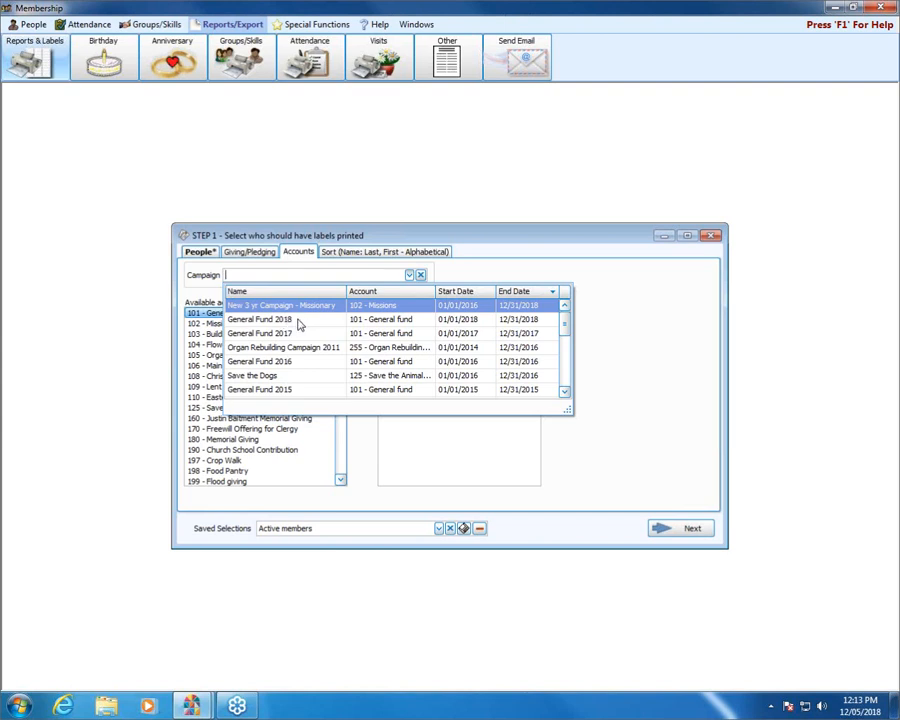
pyautogui.click(409, 274)
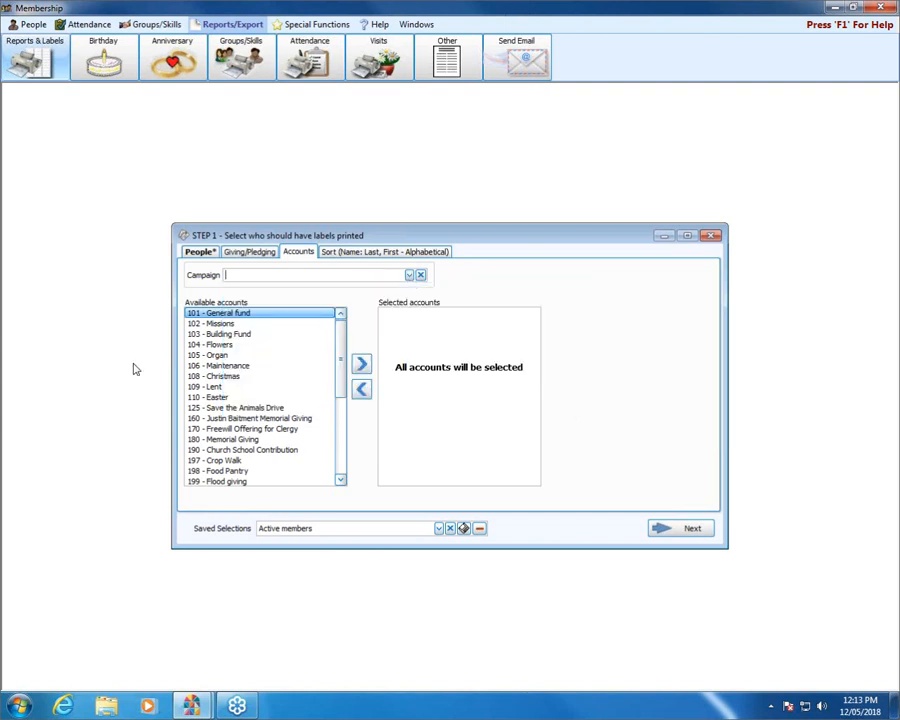
# - Add 102 - Missions and 103 - Building Fund to the selected accounts, and remove 103 - Building Fund again
pyautogui.doubleClick(222, 325)
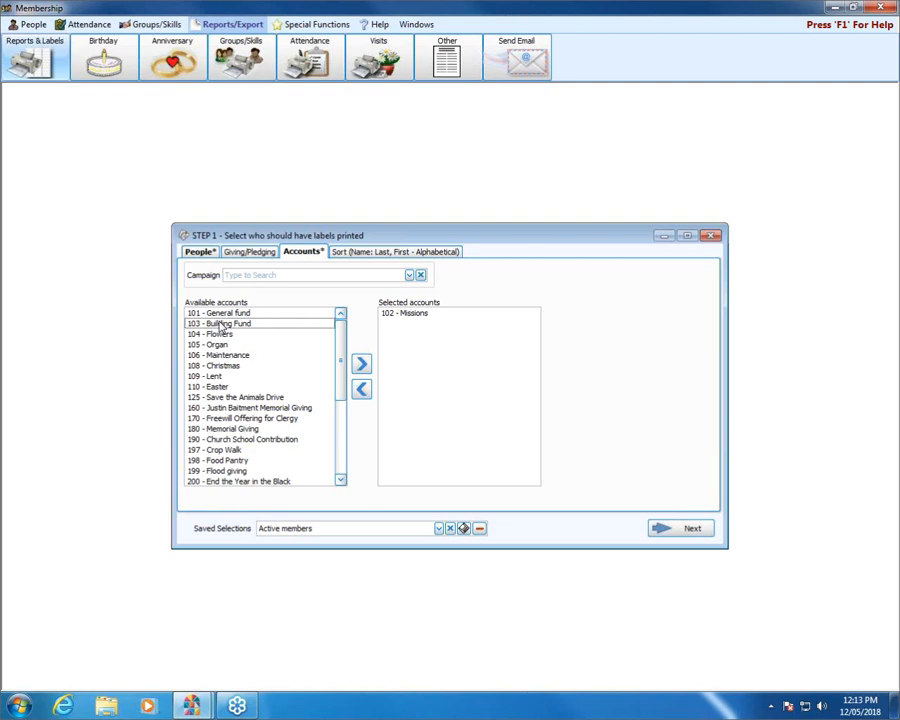
pyautogui.click(221, 325)
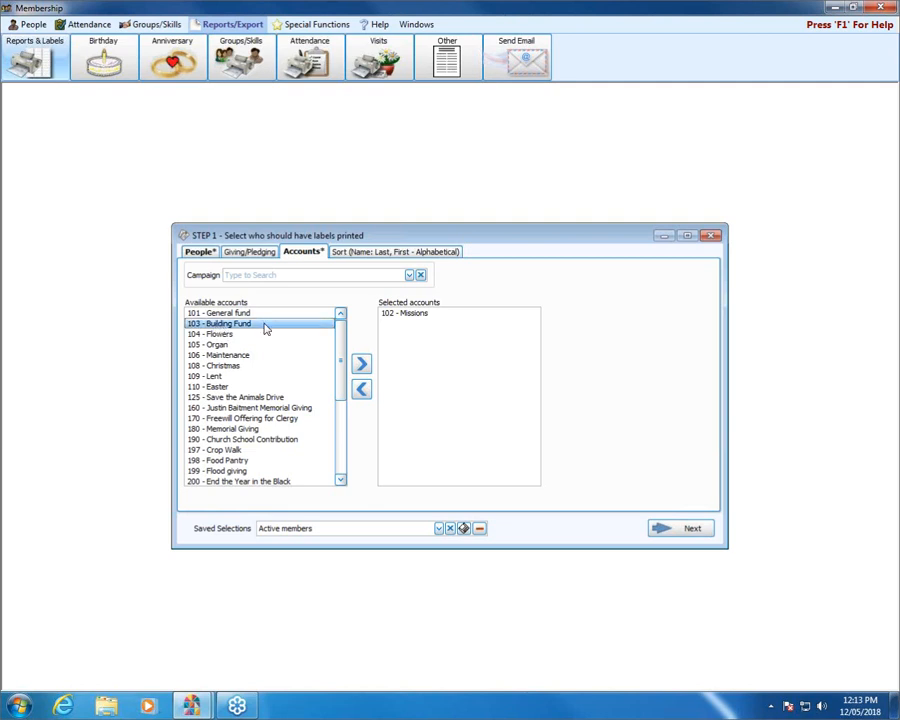
pyautogui.click(362, 366)
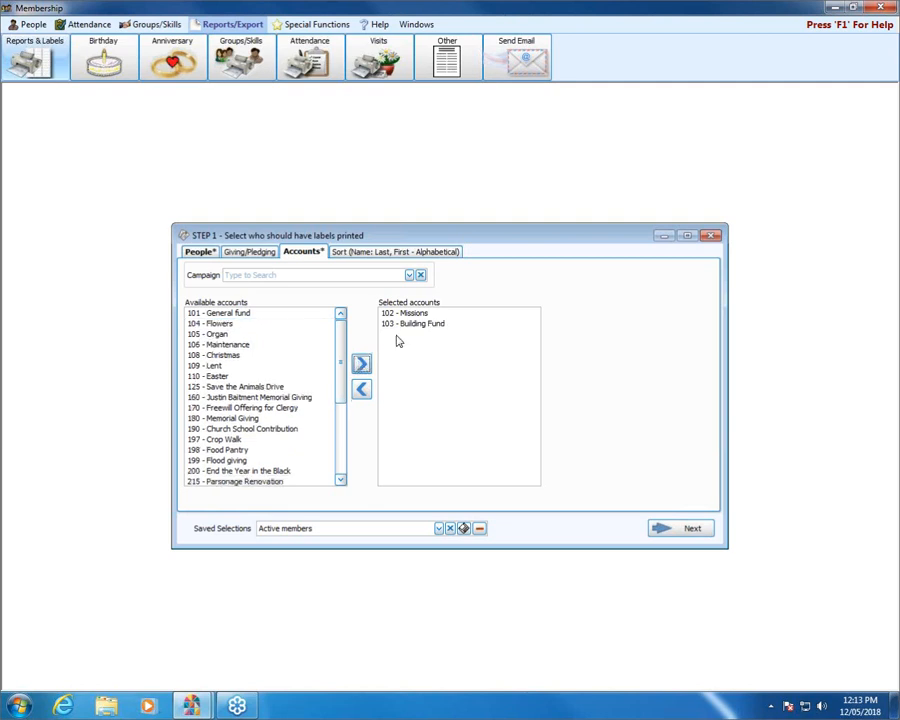
pyautogui.click(412, 324)
pyautogui.click(362, 390)
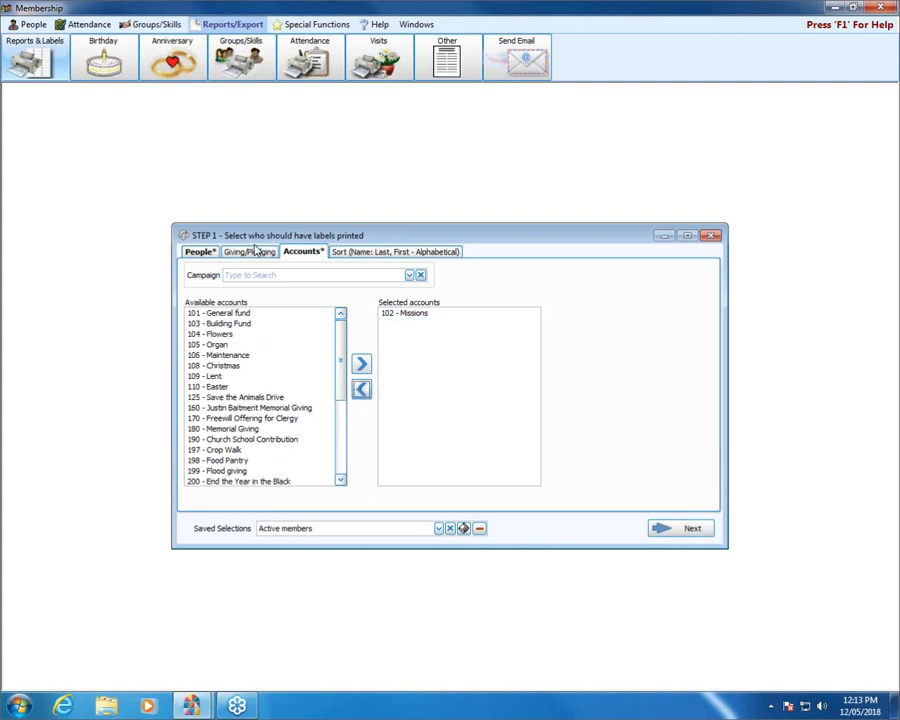
# - Review the giving and pledging criteria alongside the account selection, and remove 102 - Missions from the selected accounts
pyautogui.click(245, 252)
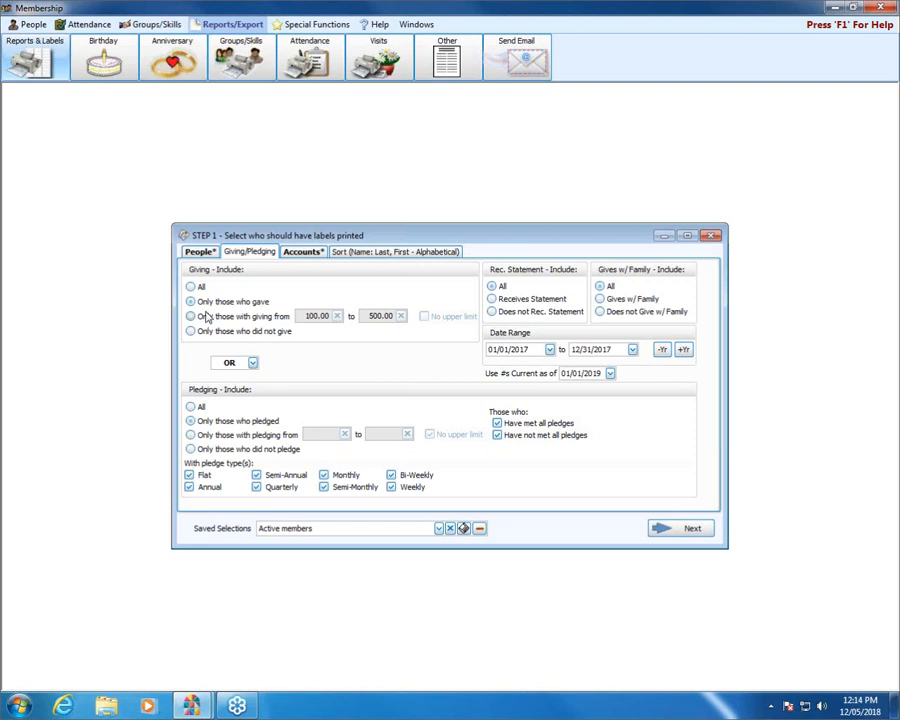
pyautogui.click(303, 252)
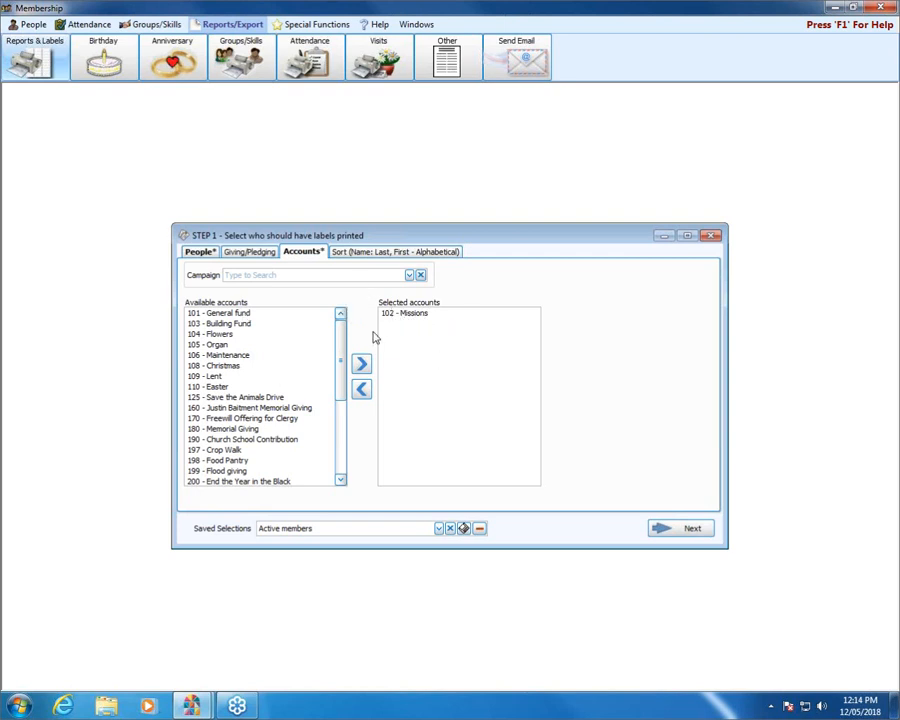
pyautogui.doubleClick(400, 314)
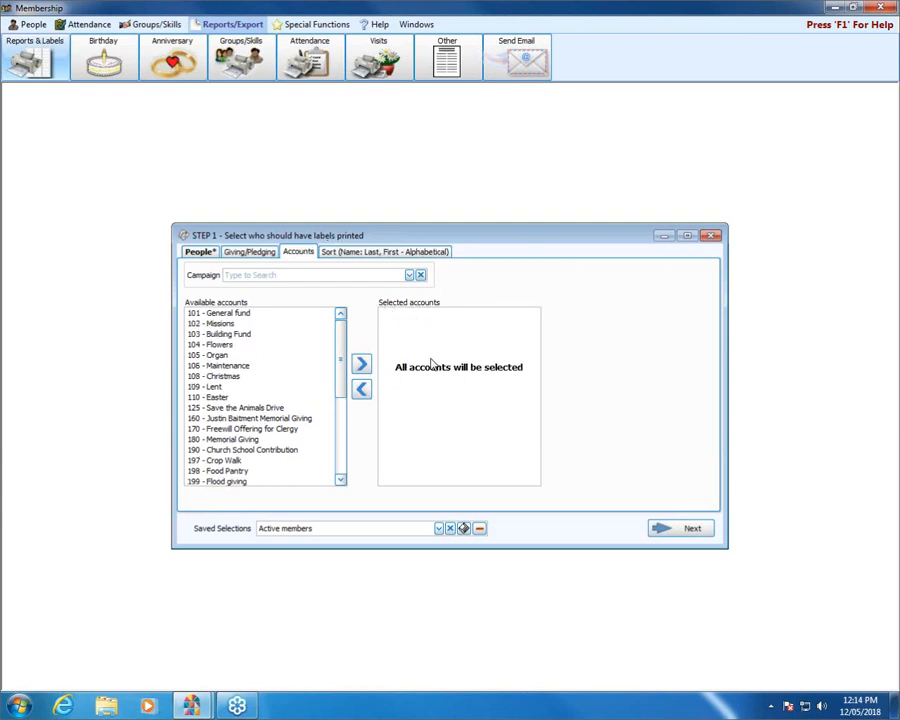
pyautogui.click(245, 253)
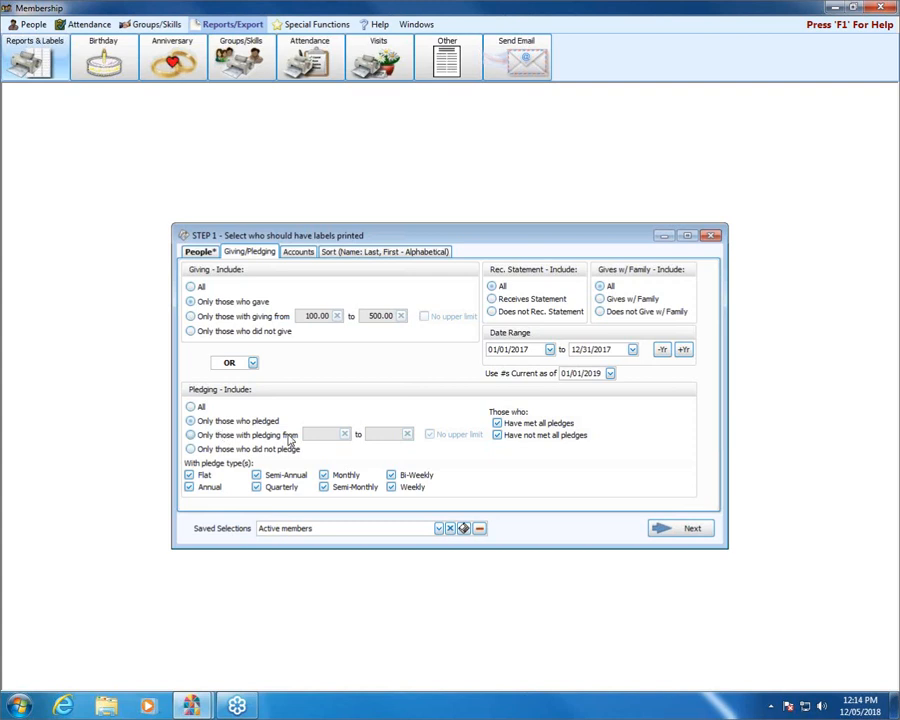
pyautogui.click(300, 256)
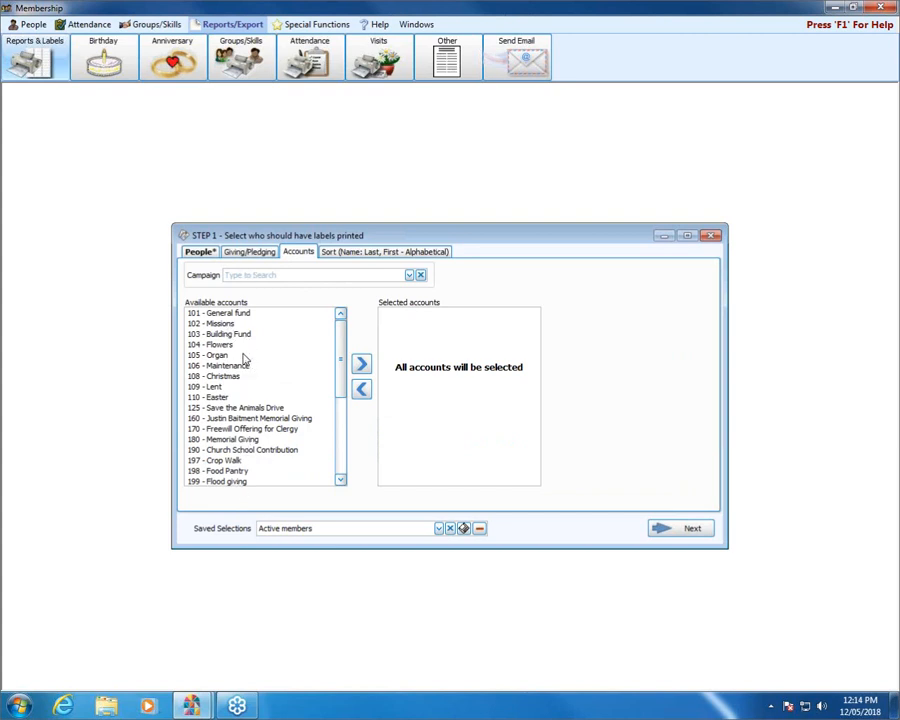
# - Set the label sort order to Zip Code first and Name: Last, First - Alphabetical second, and reset the sort to its default
pyautogui.click(334, 252)
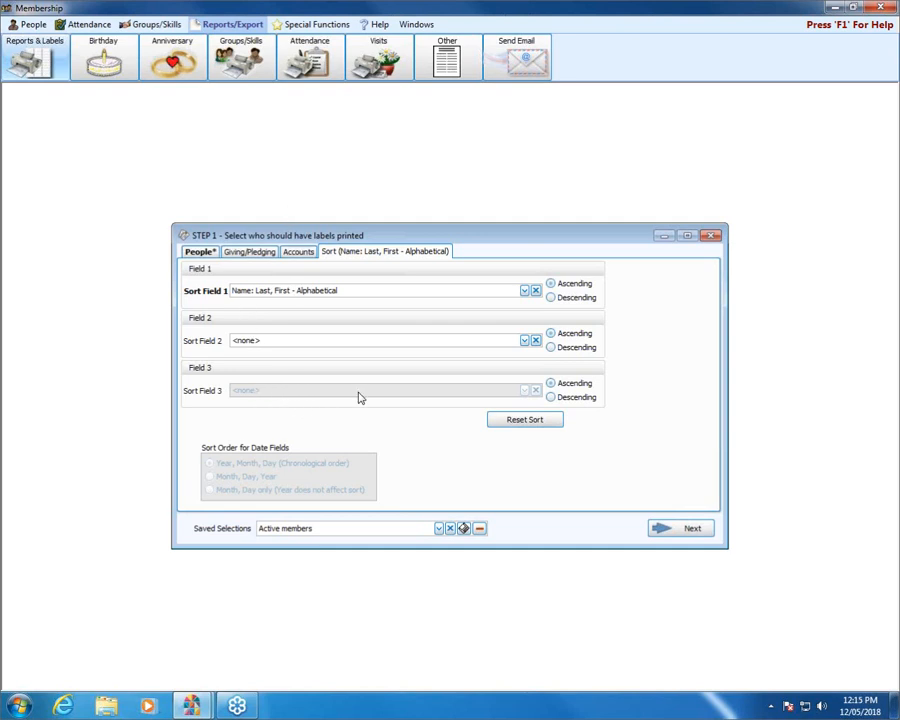
pyautogui.click(525, 291)
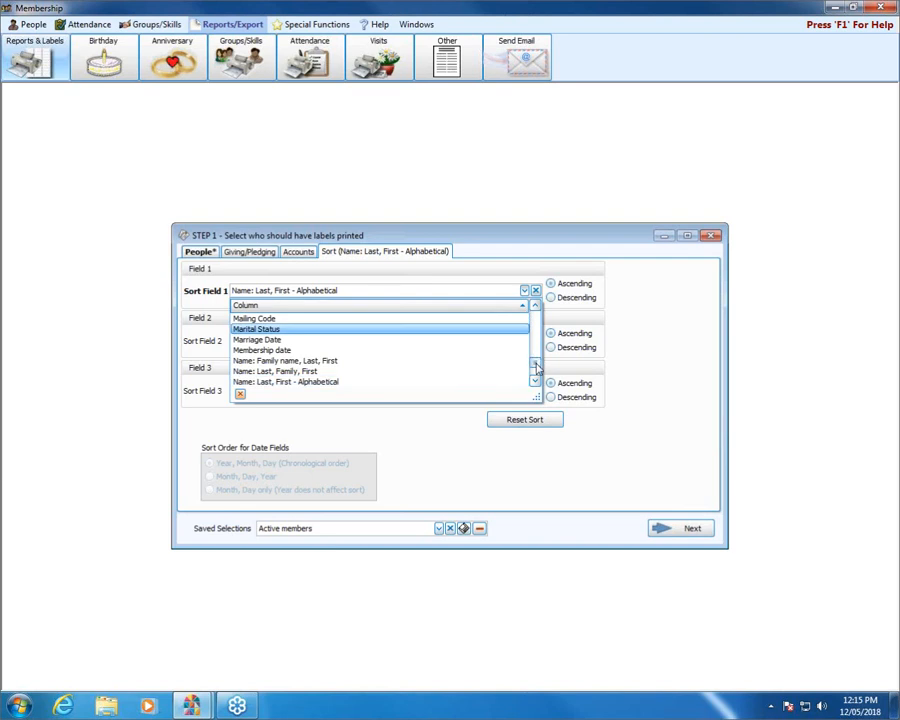
pyautogui.scroll(-2, 537, 366)
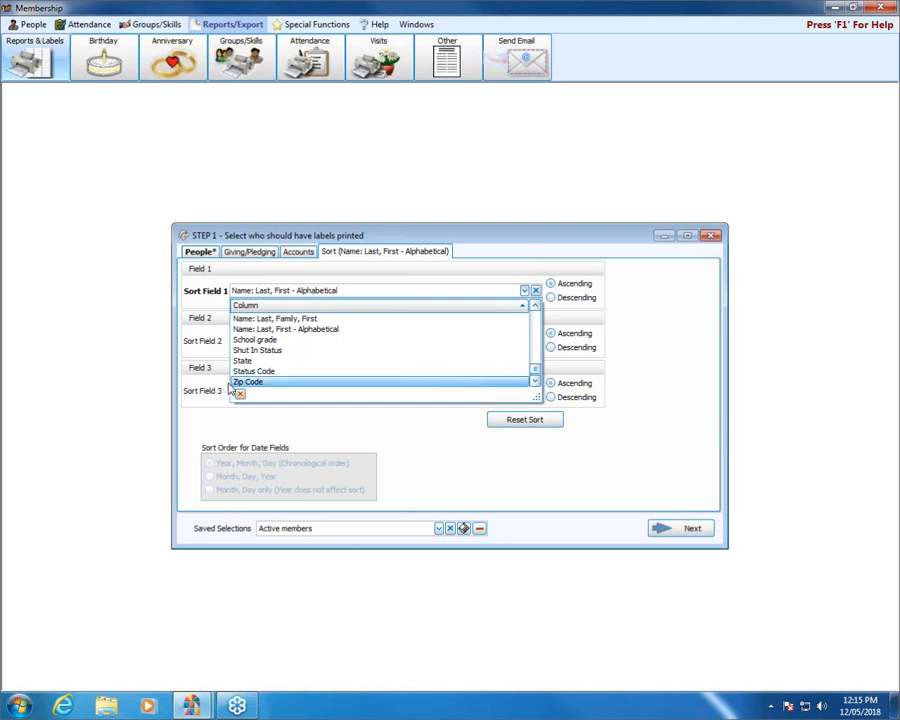
pyautogui.click(435, 382)
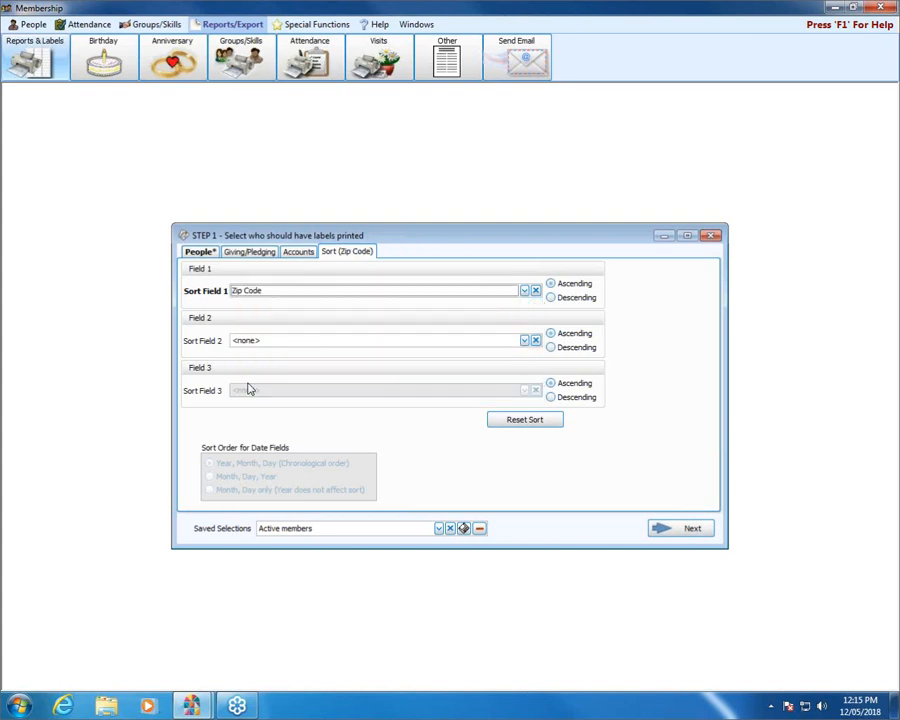
pyautogui.click(525, 341)
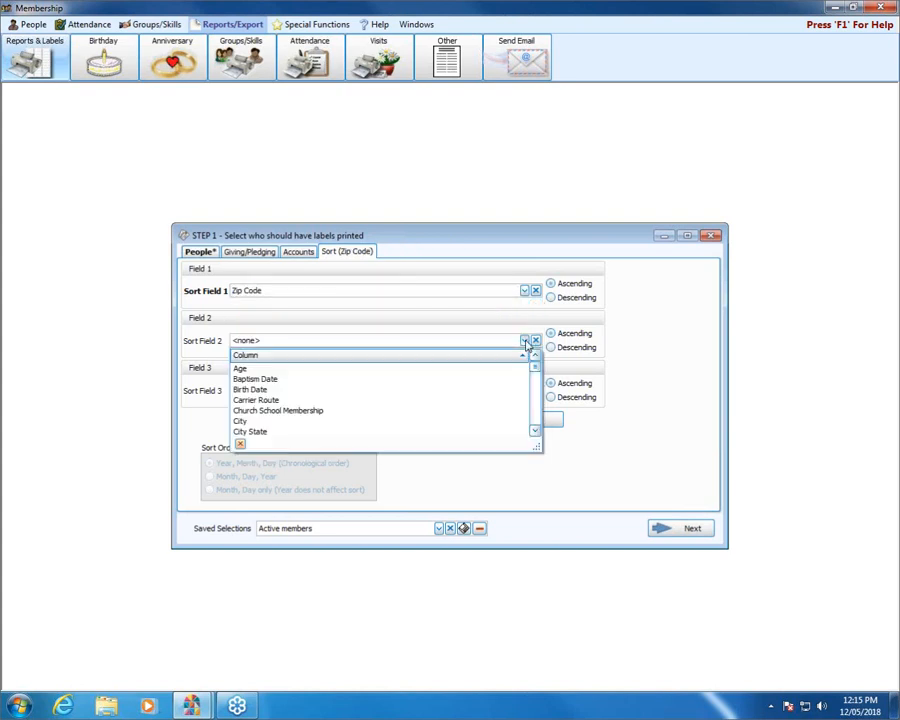
pyautogui.moveTo(536, 363); pyautogui.dragTo(537, 418)
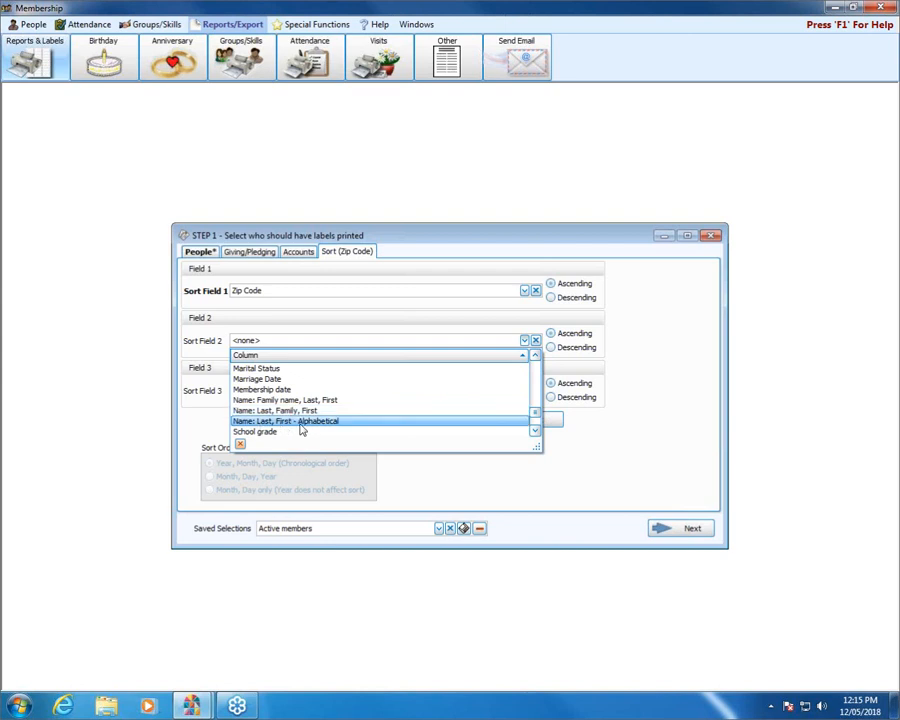
pyautogui.click(297, 424)
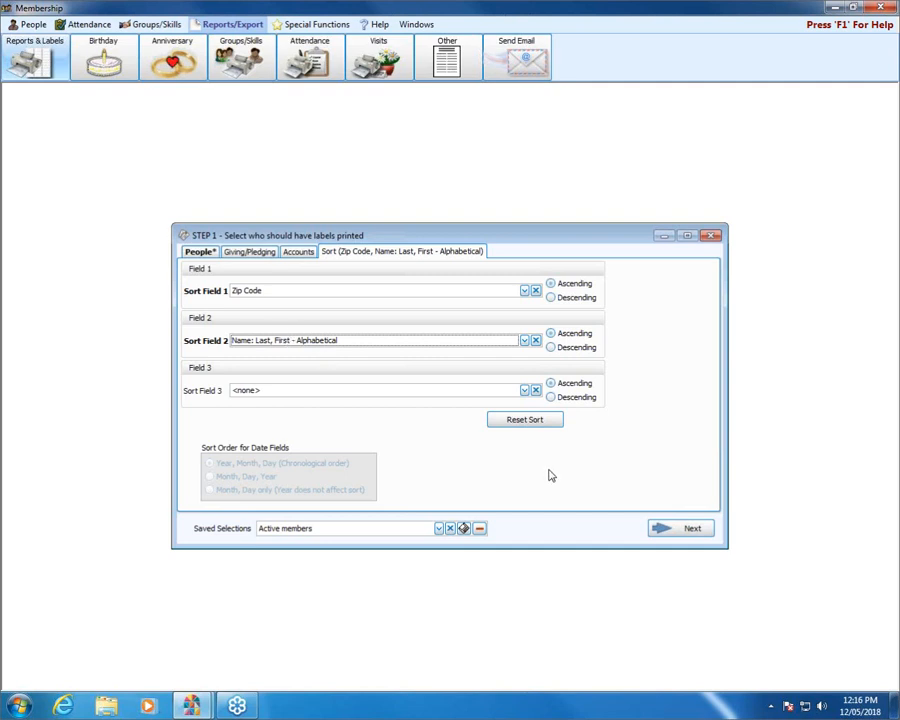
pyautogui.click(530, 423)
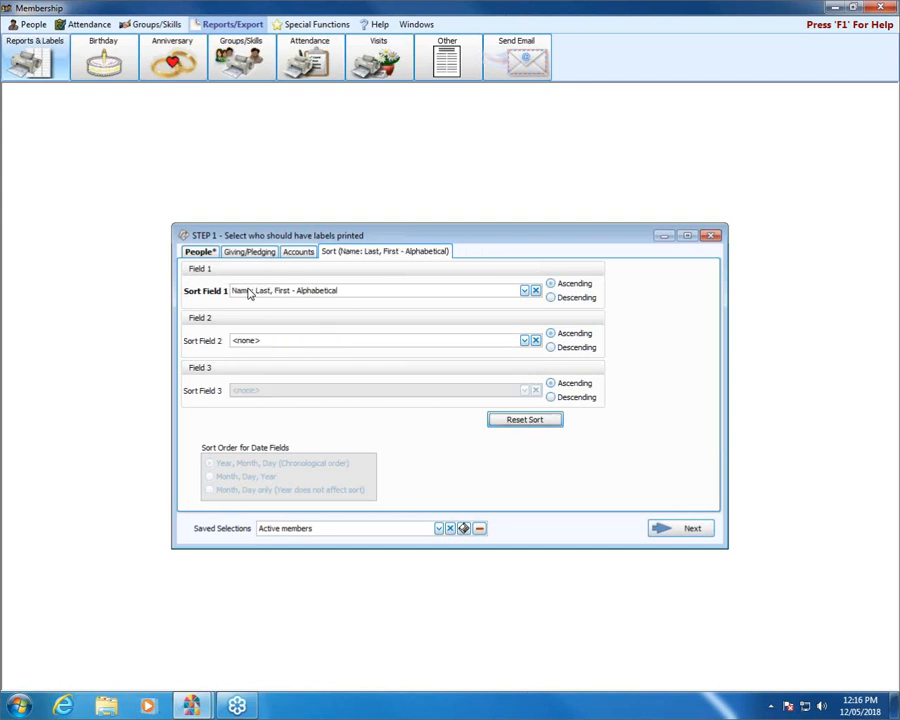